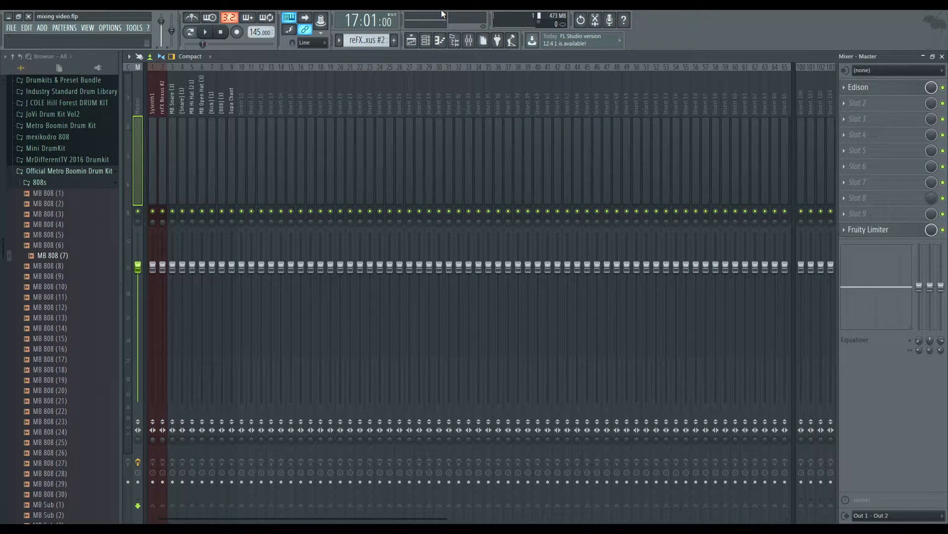
- Look over the song arrangement in the playlist and return to the mixer
click(414, 42)
click(414, 42)
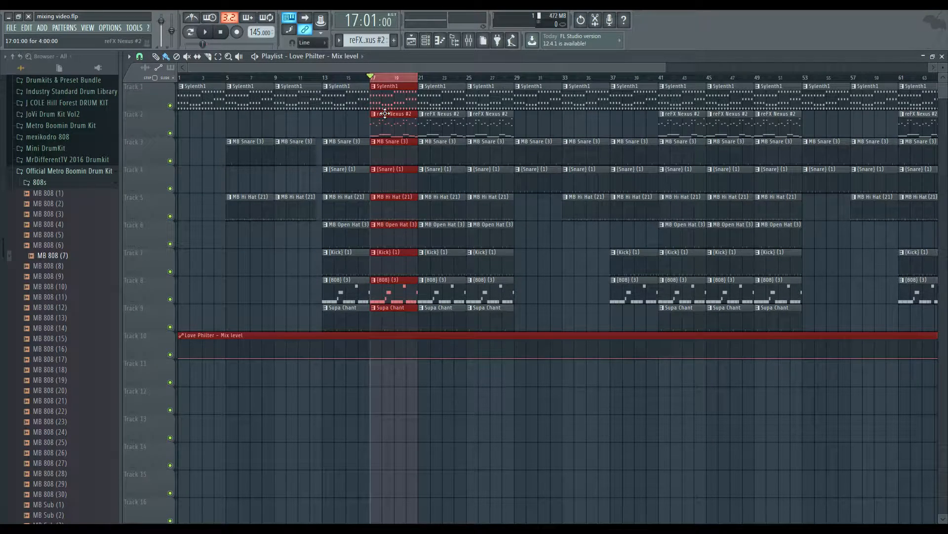
click(469, 42)
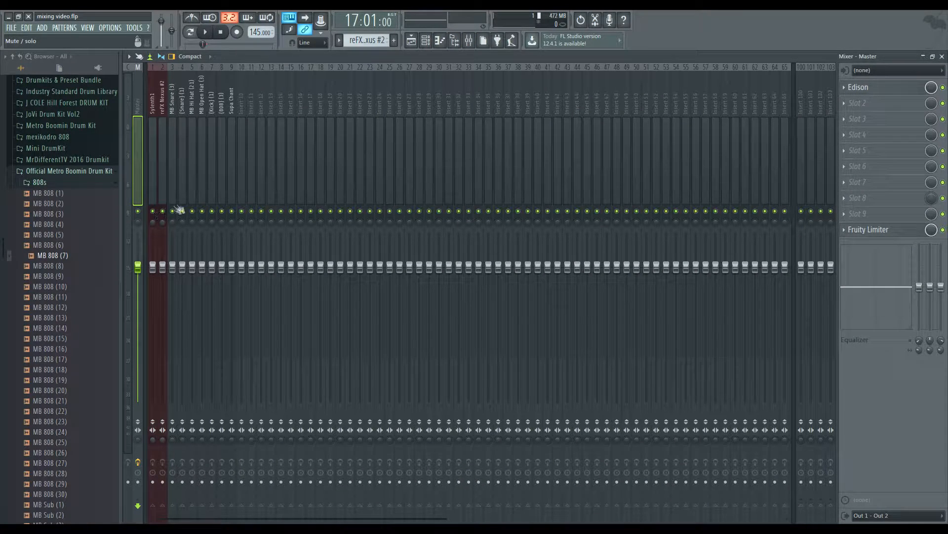
- Select all channels from Sylenth1 to Supa Chant in the channel rack and go to the Sylenth1 mixer track
click(425, 41)
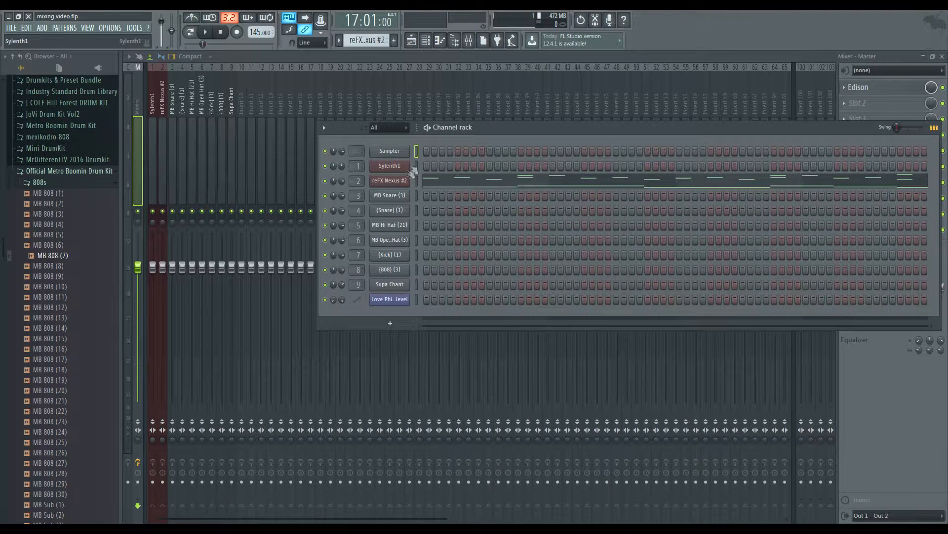
drag(416, 166, 416, 289)
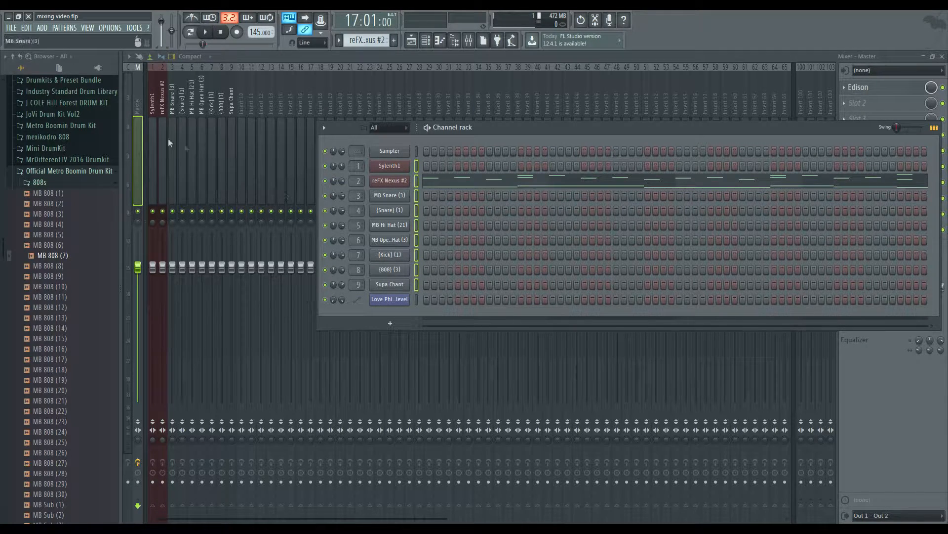
click(153, 129)
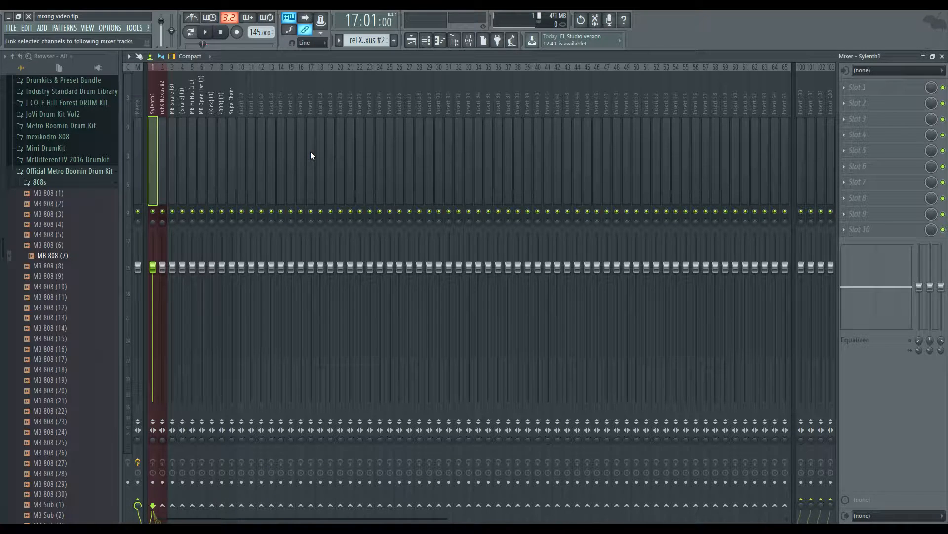
- Select the Sylenth1 mixer track and solo it
click(301, 88)
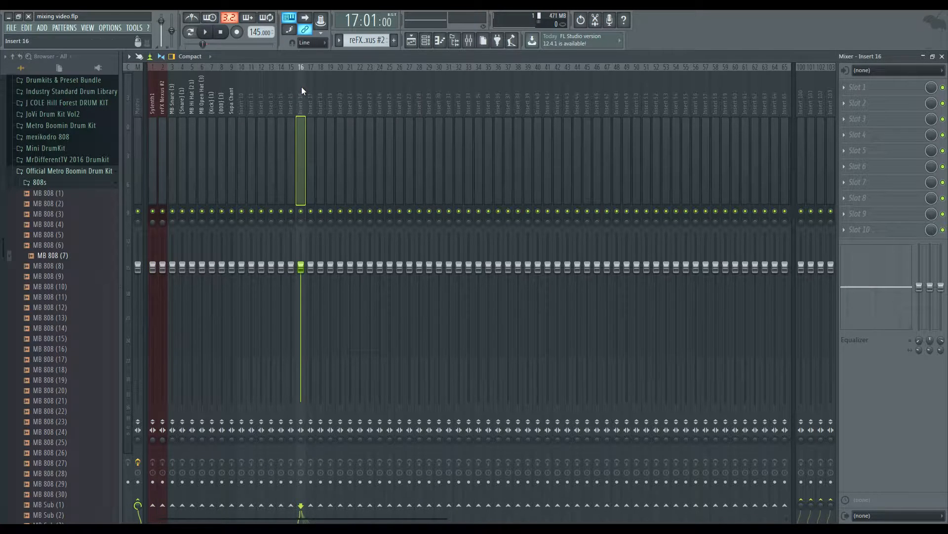
click(153, 115)
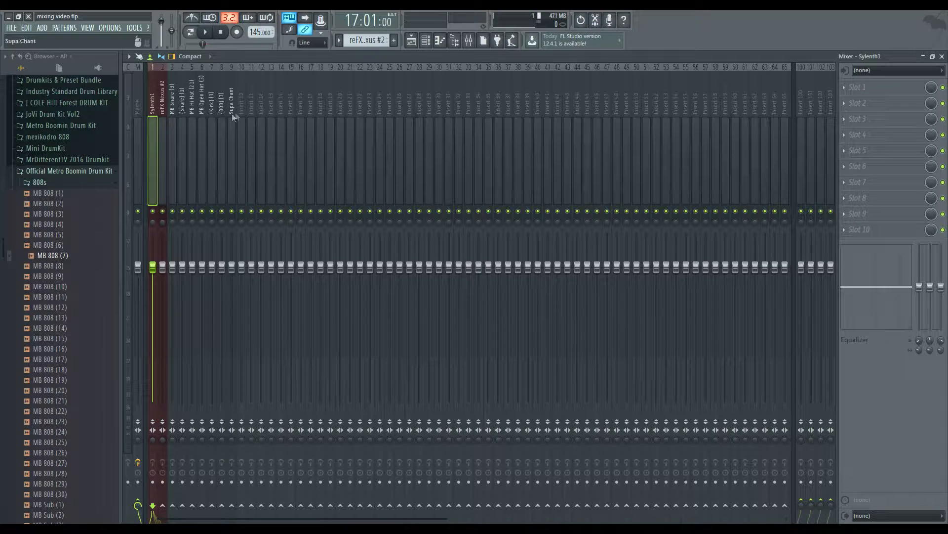
click(232, 118)
ctrl+click(154, 120)
click(154, 119)
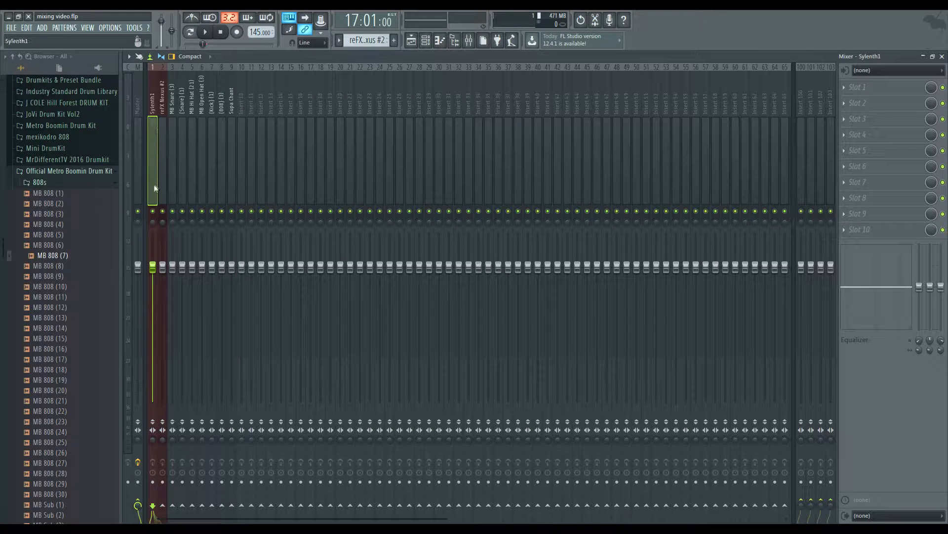
right_click(155, 214)
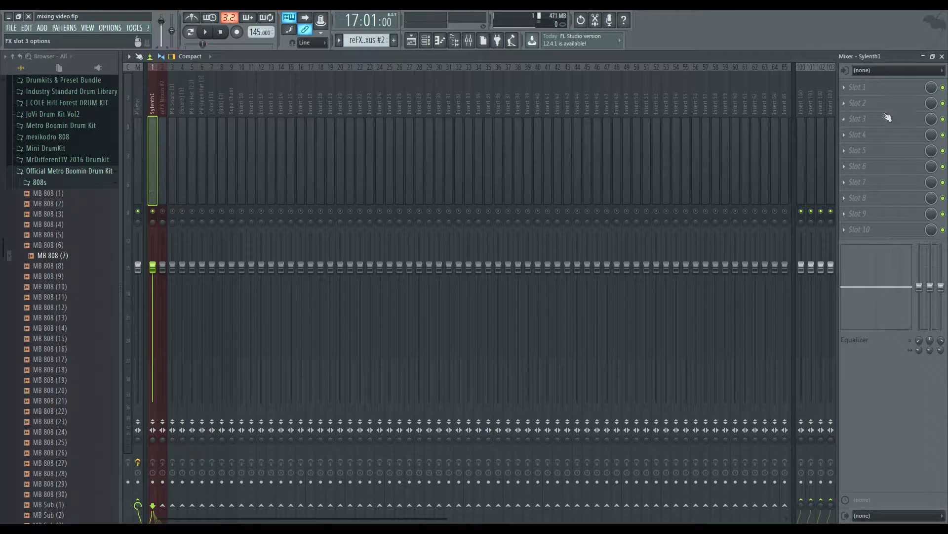
- Load Fruity Parametric EQ 2 into the first effect slot of the Sylenth1 track
click(877, 94)
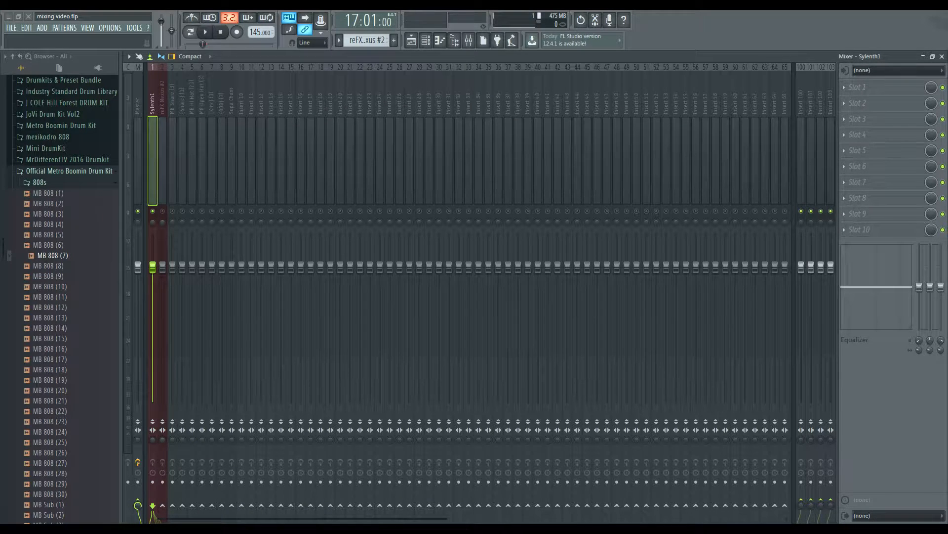
drag(416, 164, 736, 131)
click(898, 87)
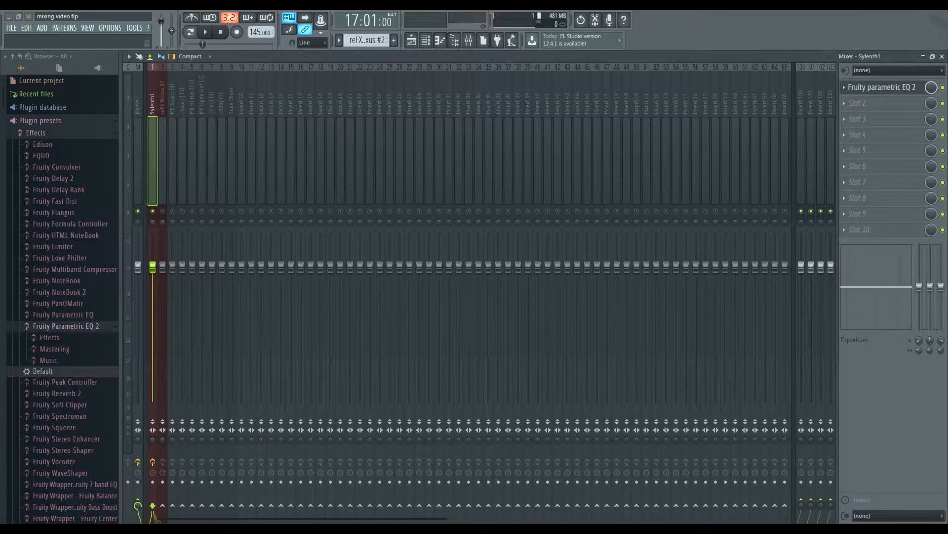
- Load the older Fruity Parametric EQ into the Sylenth1 track's second slot for comparison and remove it again
click(295, 256)
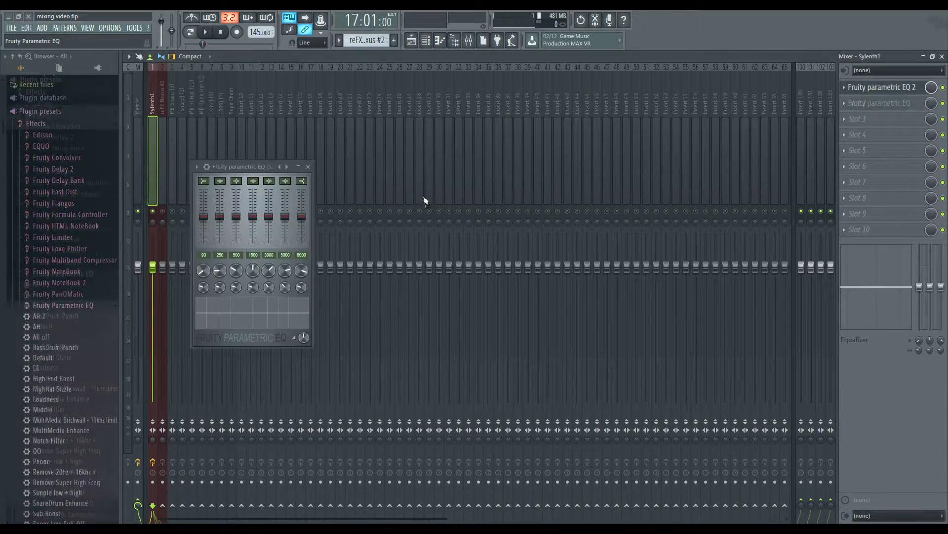
drag(278, 173, 454, 148)
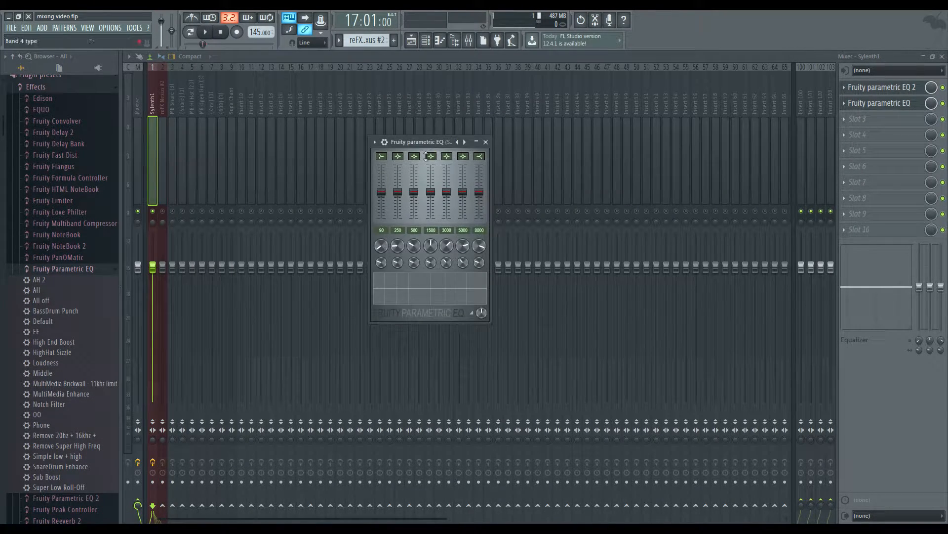
click(485, 142)
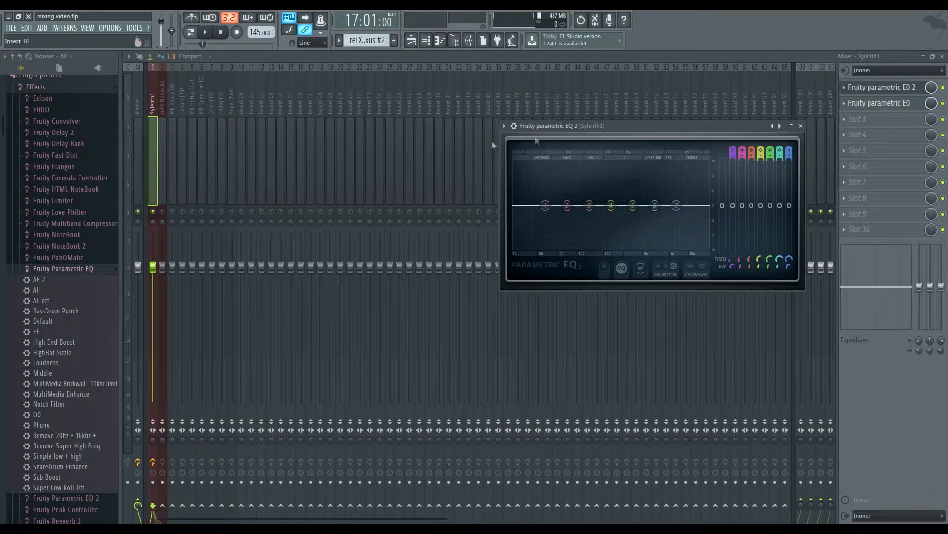
click(844, 103)
click(817, 42)
- Reopen the Sylenth1 track's Fruity Parametric EQ 2, place its window over the mixer and start playback
click(870, 87)
drag(719, 124, 656, 108)
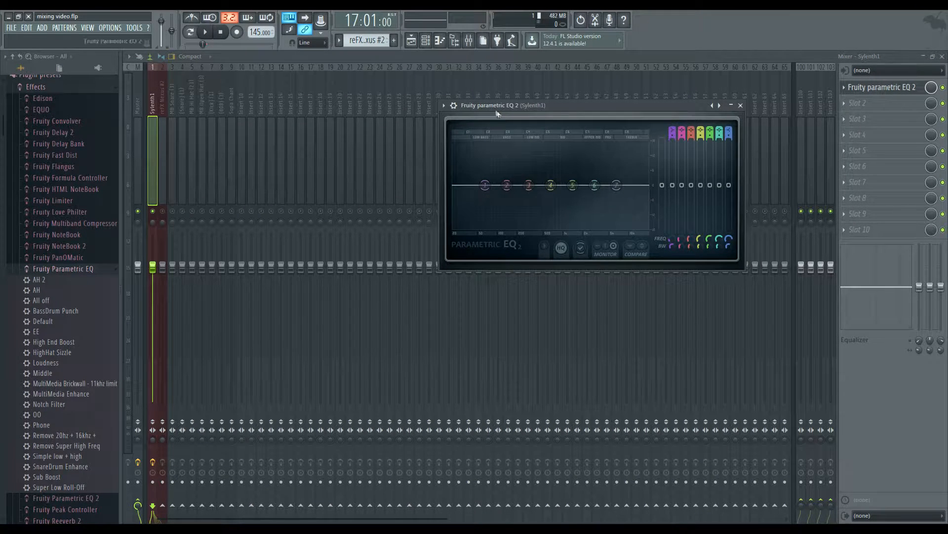
key(space)
- Try a low cut with EQ band 1 during playback, undo it and stop playback
drag(485, 186, 494, 228)
drag(672, 230, 674, 229)
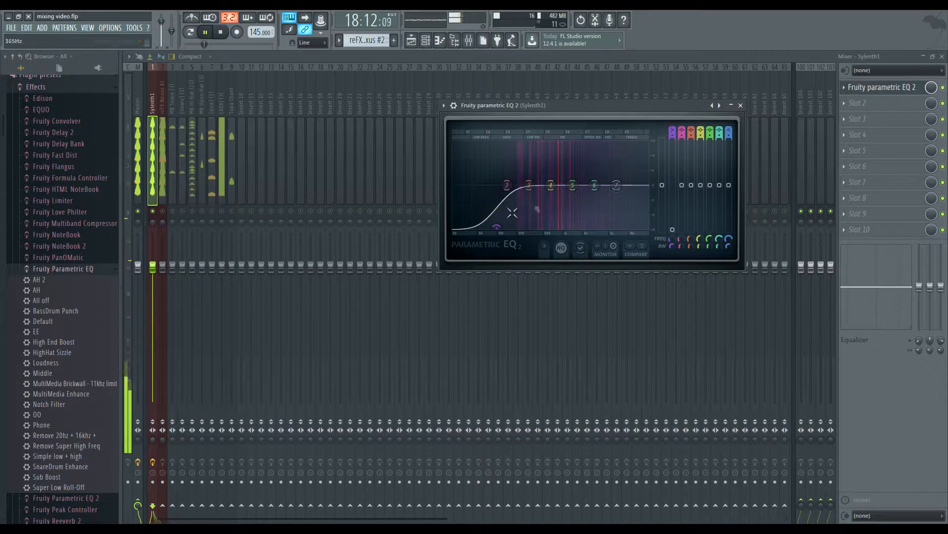
key(ctrl+z)
key(space)
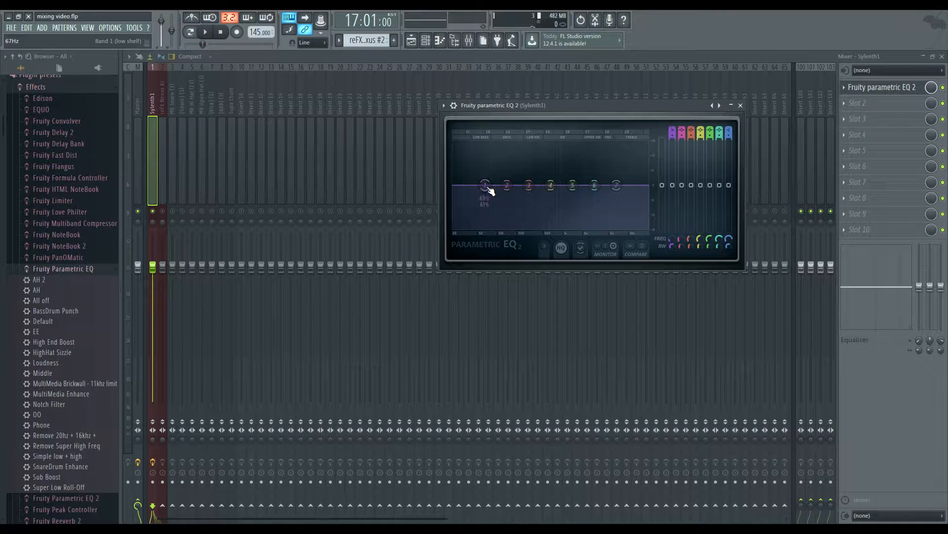
- Pull Sylenth1's EQ band 1 down to -18 dB as a low cut, audition it and steepen its slope
drag(490, 192, 506, 227)
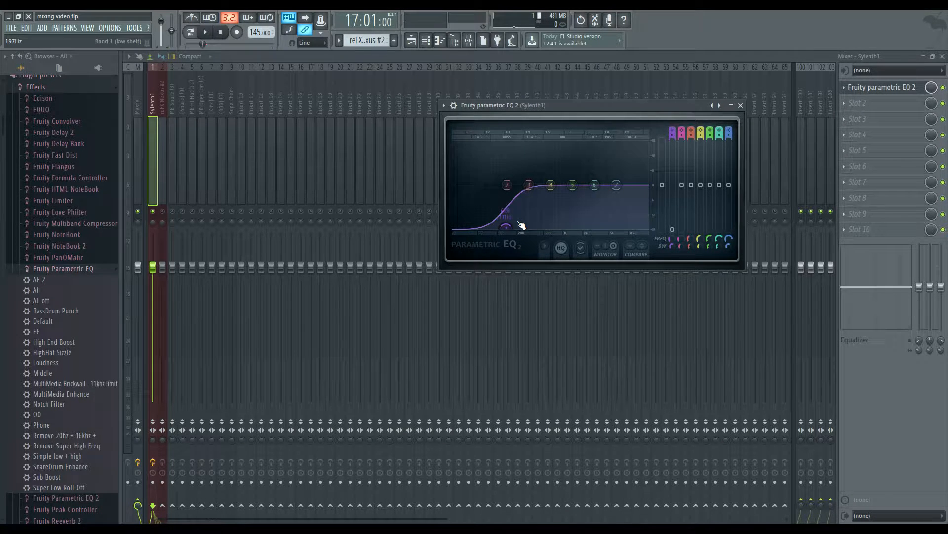
key(space)
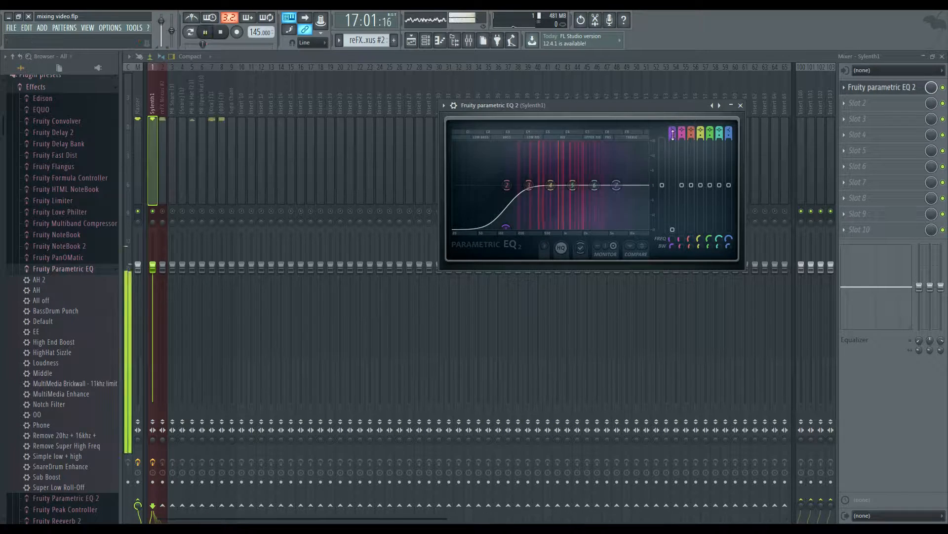
key(space)
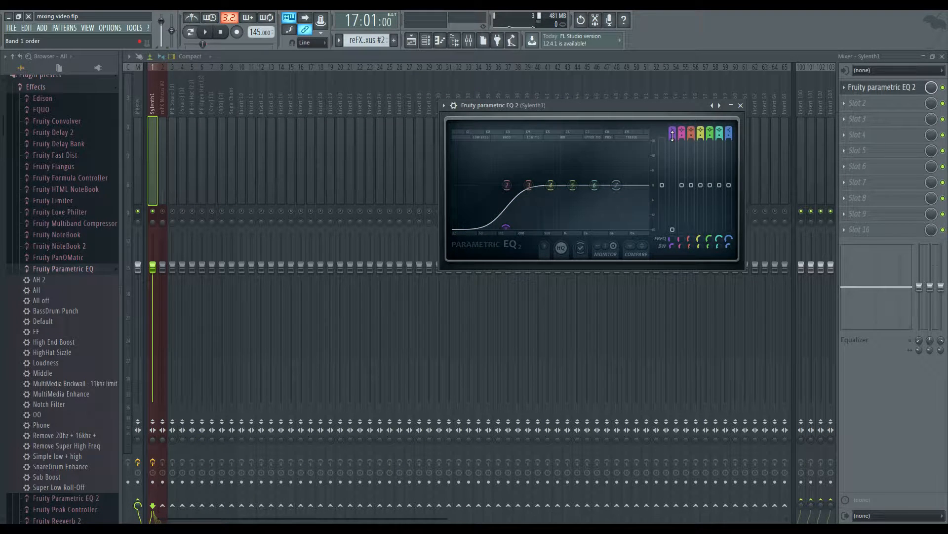
drag(672, 135, 673, 125)
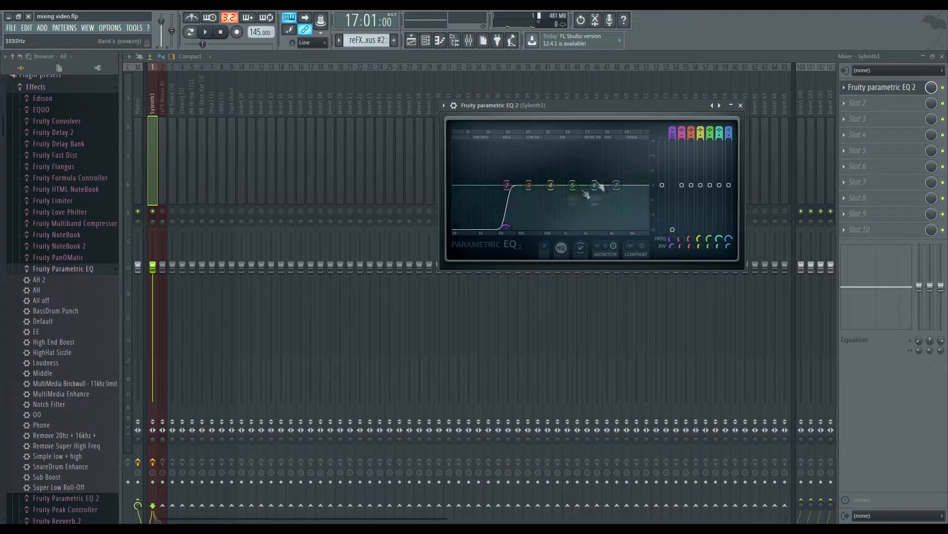
- Fine-tune the frequency of Sylenth1's low cut to about 170 Hz while auditioning the track
mouse_move(506, 227)
mouse_down()
mouse_move(516, 226)
mouse_move(494, 227)
mouse_move(513, 227)
mouse_up()
key(space)
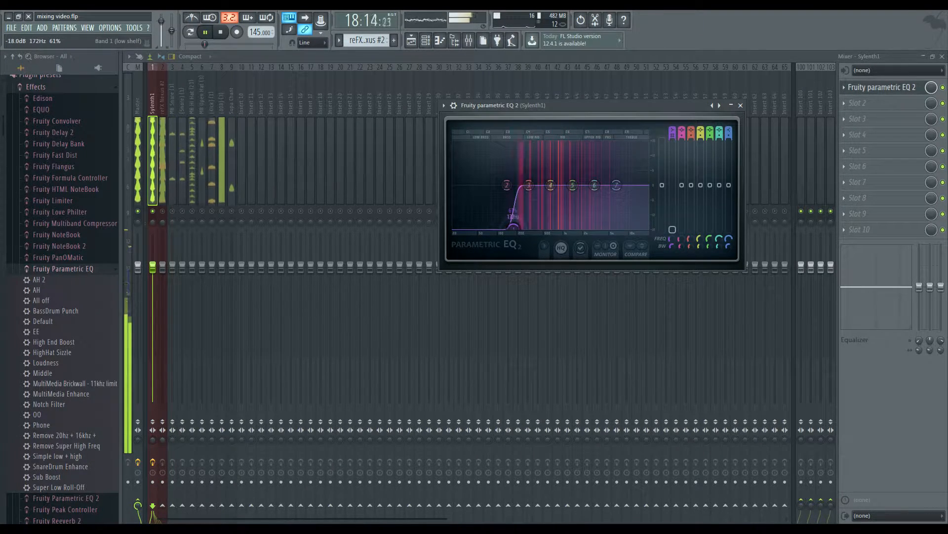
key(space)
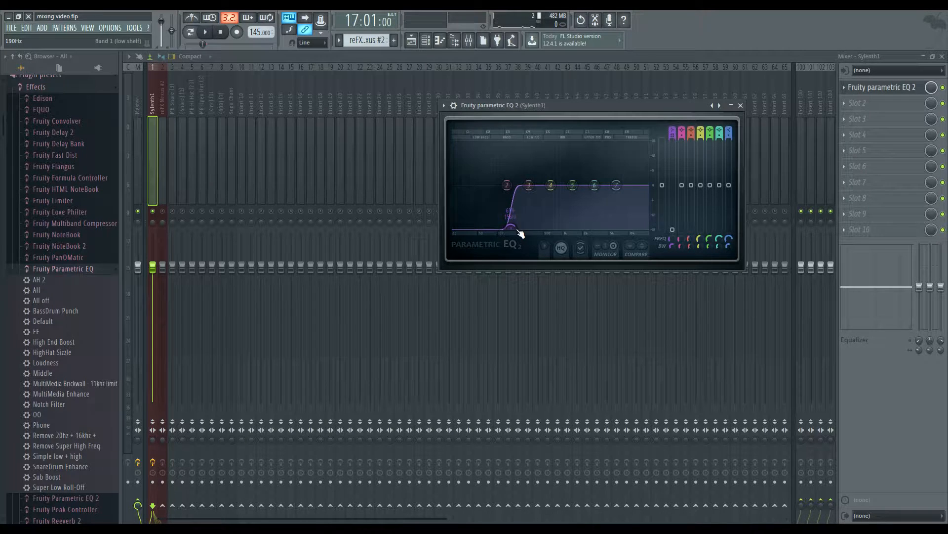
drag(522, 233, 522, 228)
key(space)
drag(537, 226, 518, 229)
key(space)
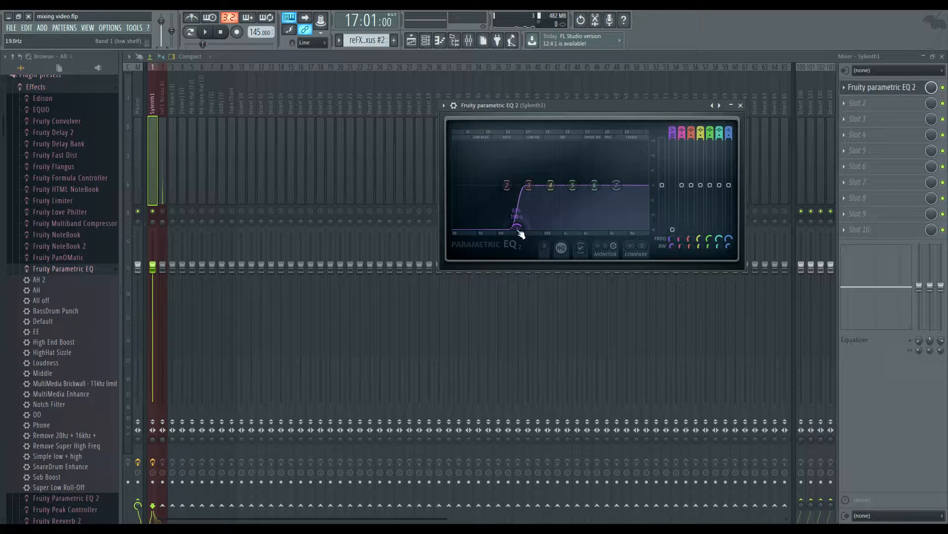
key(space)
drag(521, 233, 516, 234)
key(space)
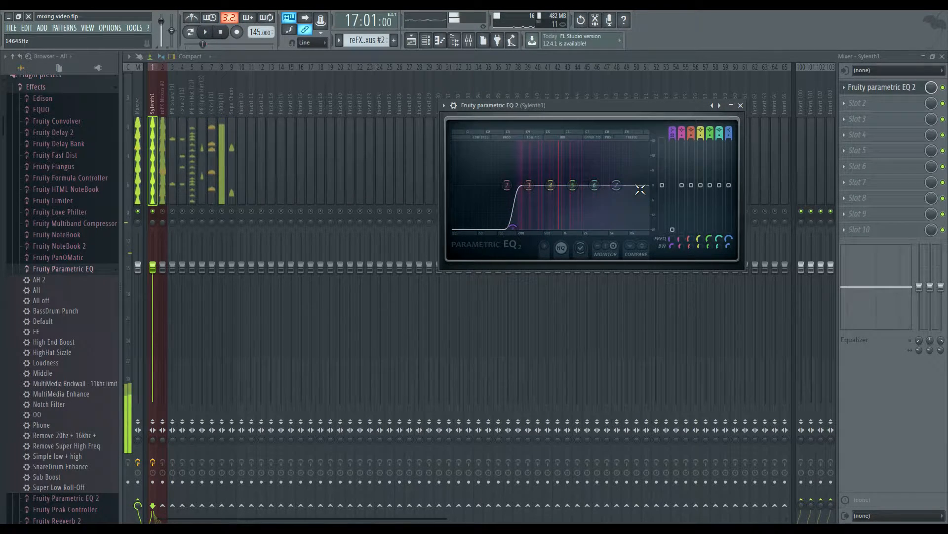
- Pull Sylenth1's EQ band 7 down to -18 dB as a high cut and steepen its slope
drag(618, 186, 642, 194)
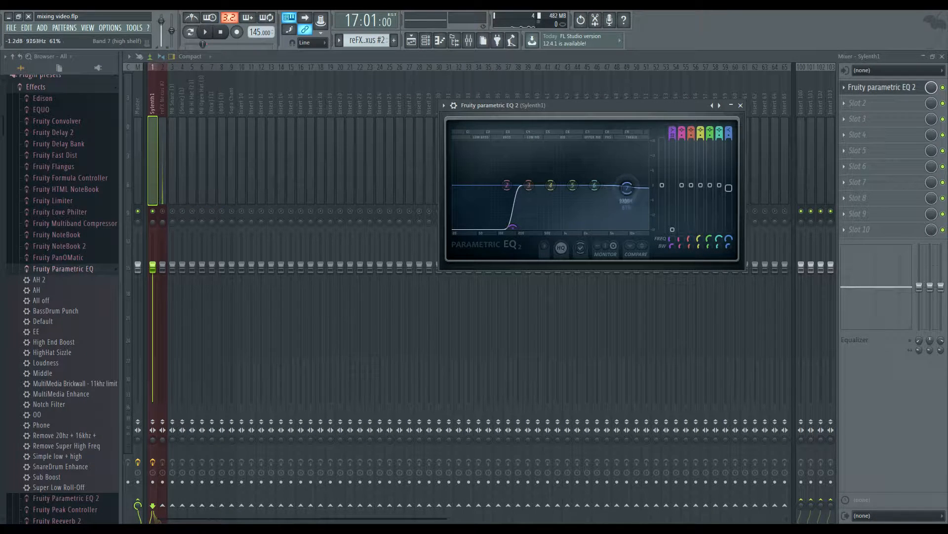
drag(640, 225, 639, 227)
click(721, 136)
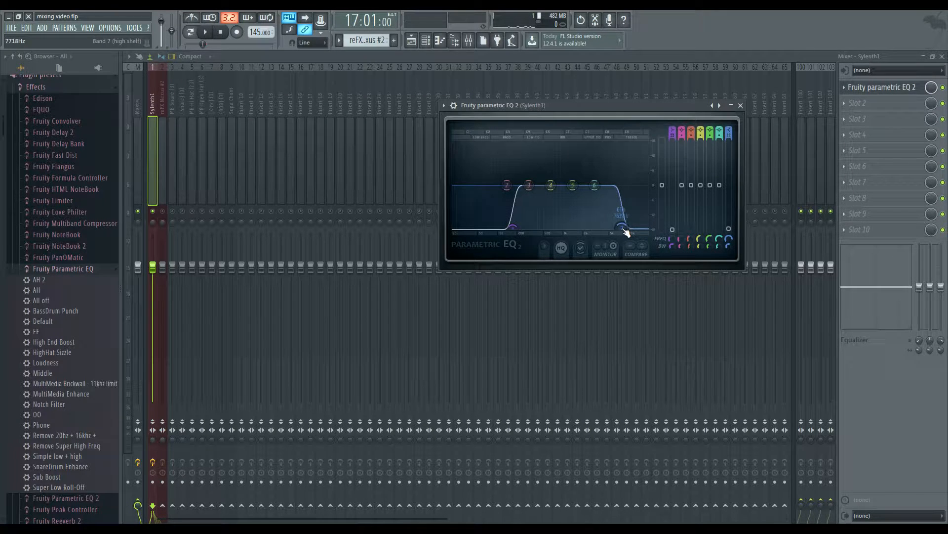
- Adjust the high cut's frequency in the treble range by ear during playback and close the equalizer
drag(622, 227, 645, 228)
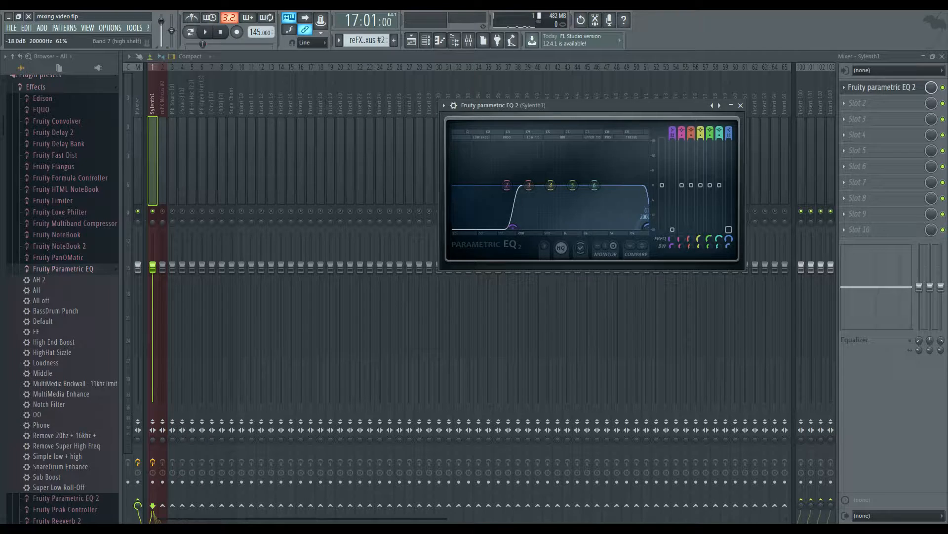
key(space)
mouse_move(645, 228)
mouse_down()
mouse_move(624, 228)
mouse_move(639, 234)
mouse_up()
key(space)
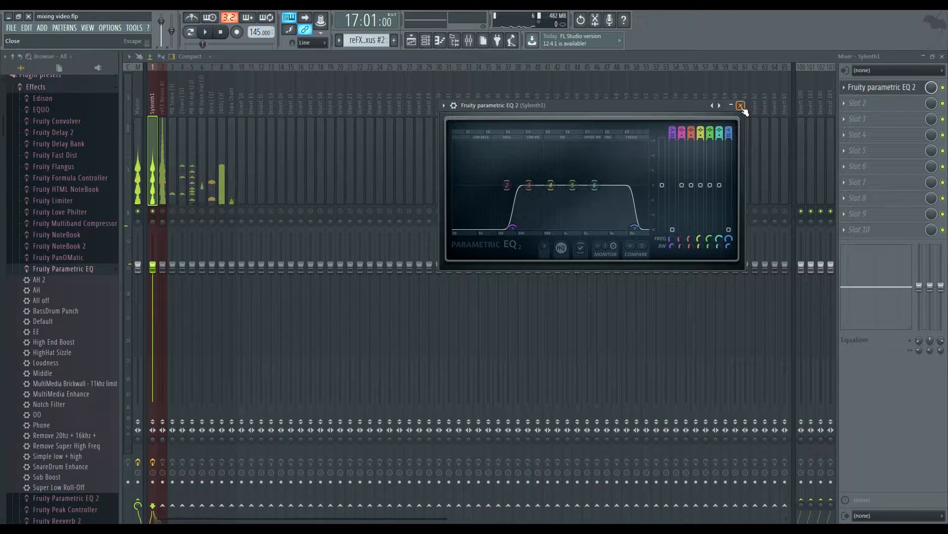
click(741, 106)
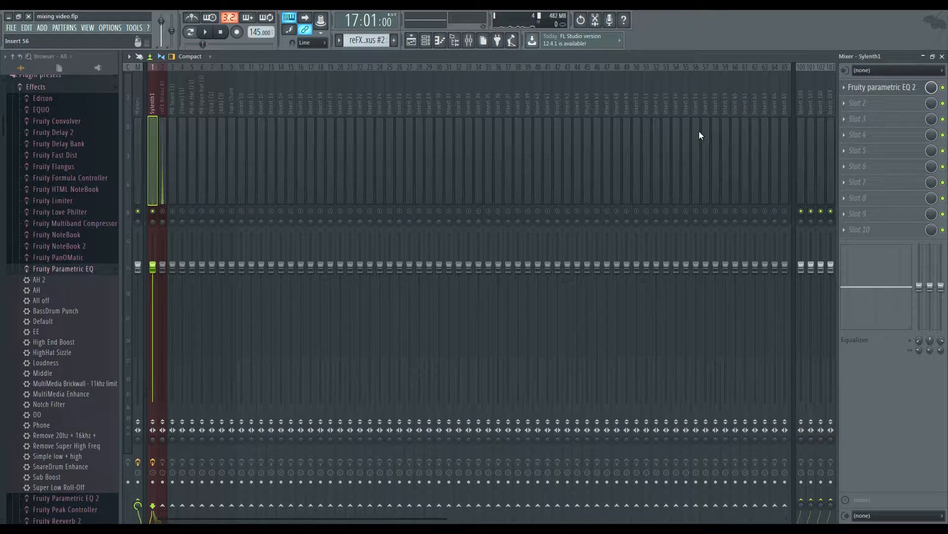
- Solo the reFX Nexus #2 mixer track and load Fruity Parametric EQ 2 into its first effect slot
click(162, 203)
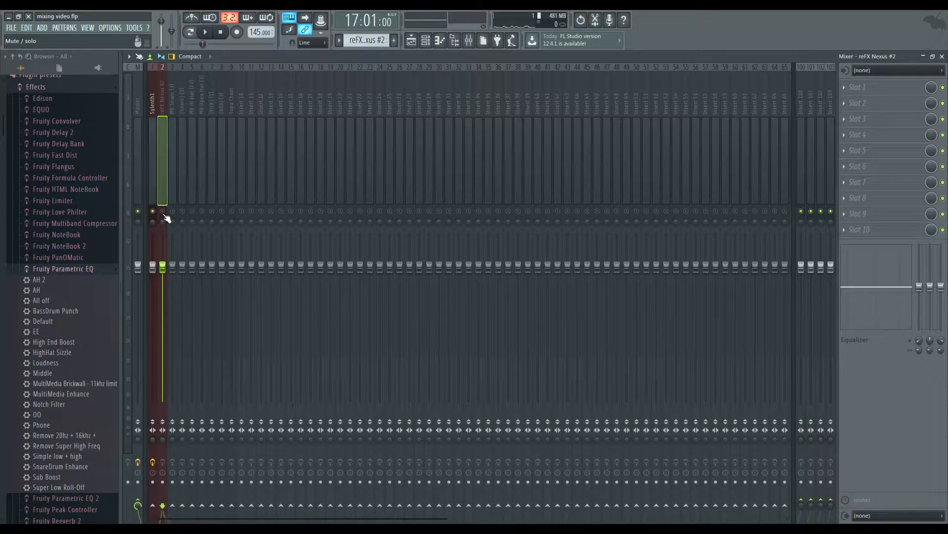
key(space)
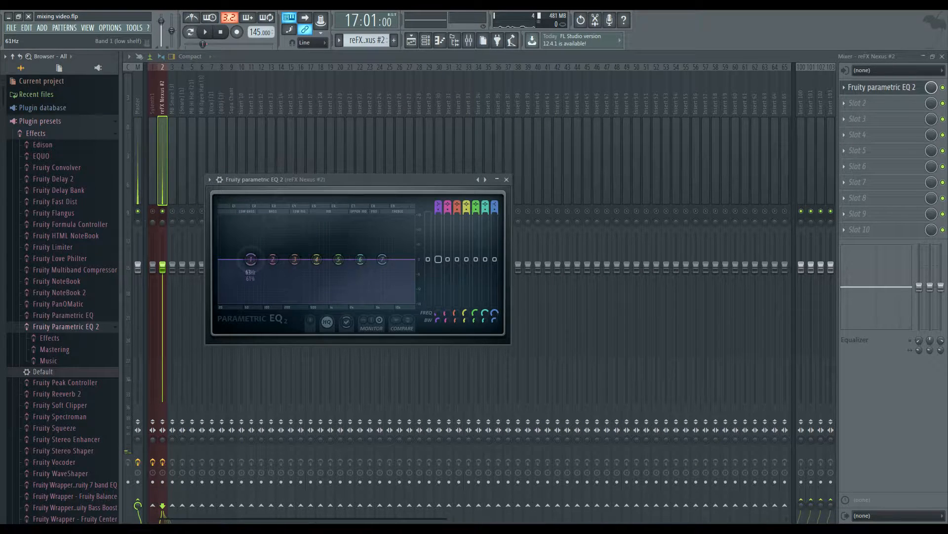
- Pull EQ band 1 of reFX Nexus #2 down to -18 dB as a steep low cut at about 56 Hz and audition it
drag(233, 262, 251, 300)
key(space)
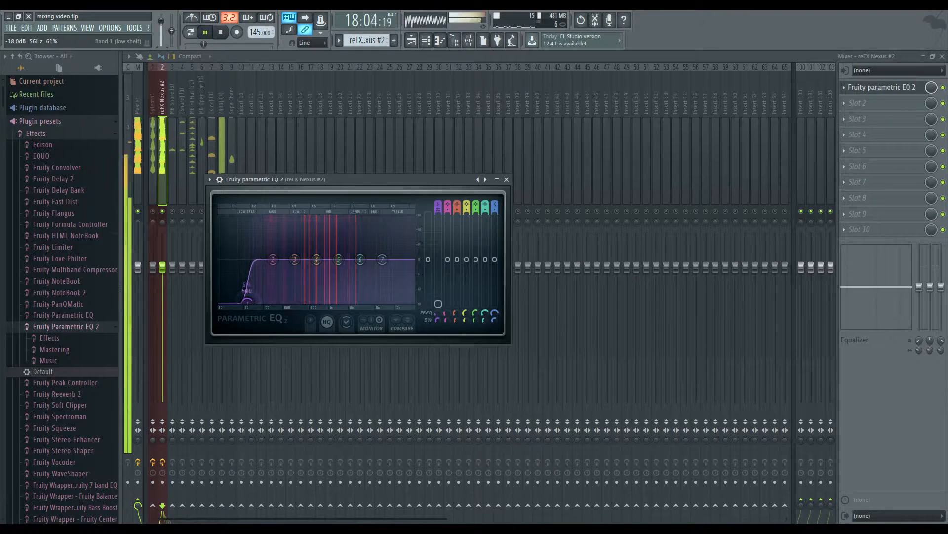
key(space)
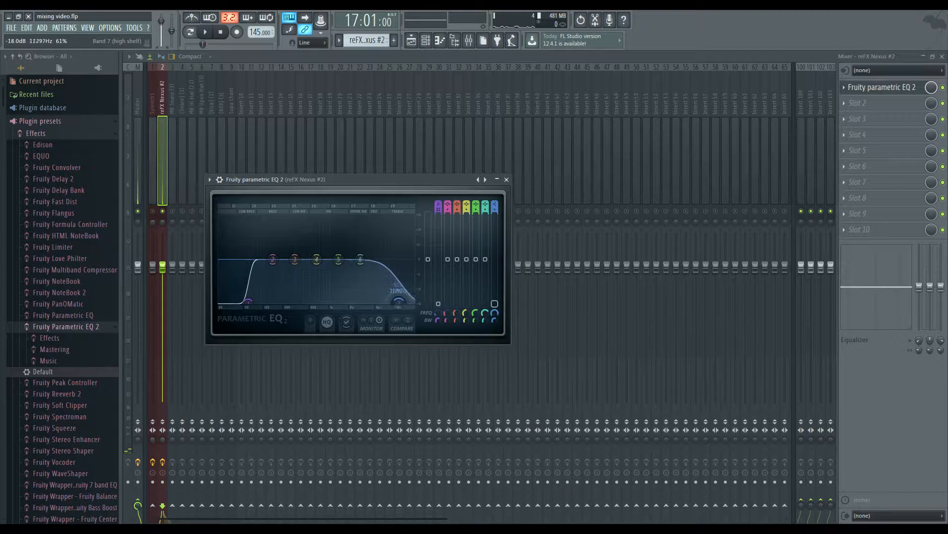
- Steepen reFX Nexus #2's band 7 high cut and lower its frequency while auditioning the track
key(space)
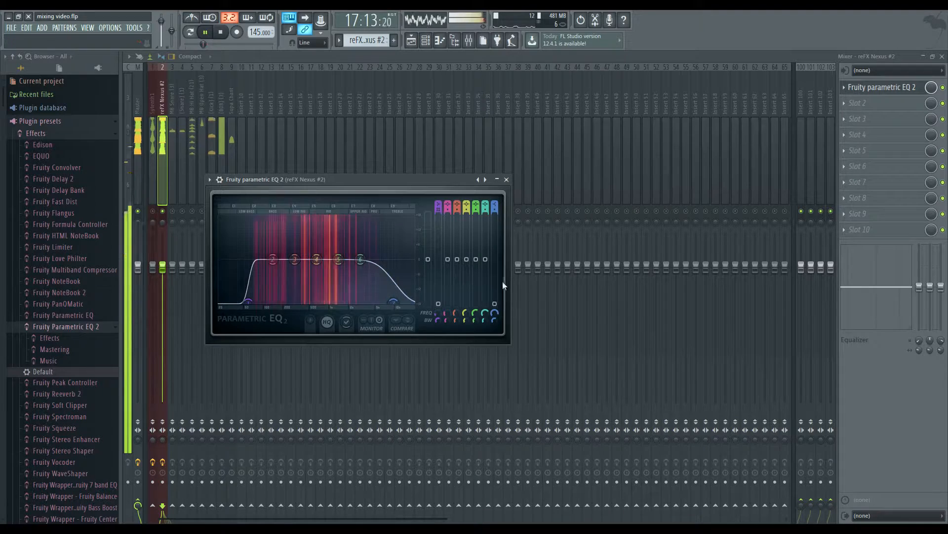
drag(494, 210, 494, 193)
drag(390, 299, 380, 301)
key(space)
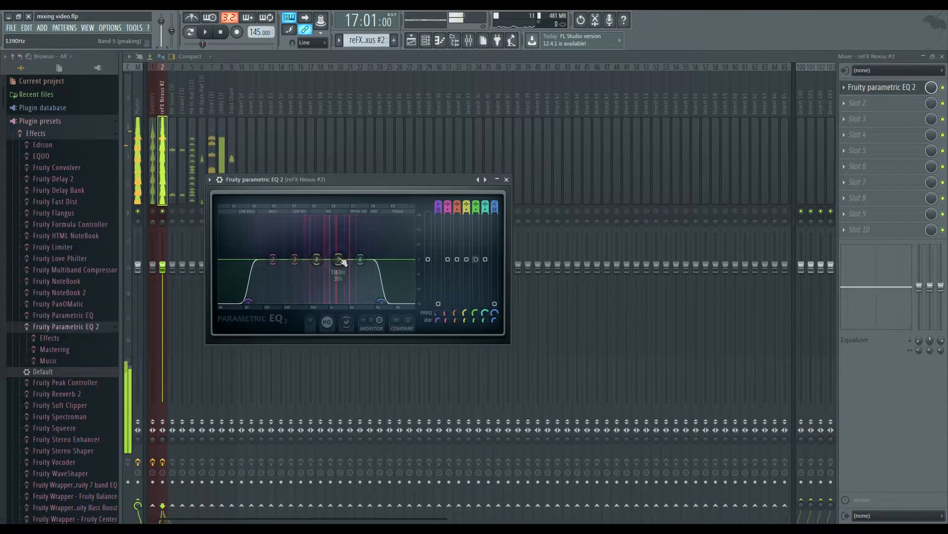
- Sweep a narrow band 5 boost through reFX Nexus #2's mids during playback and turn it into a narrow cut slightly above 1 kHz
drag(342, 261, 335, 265)
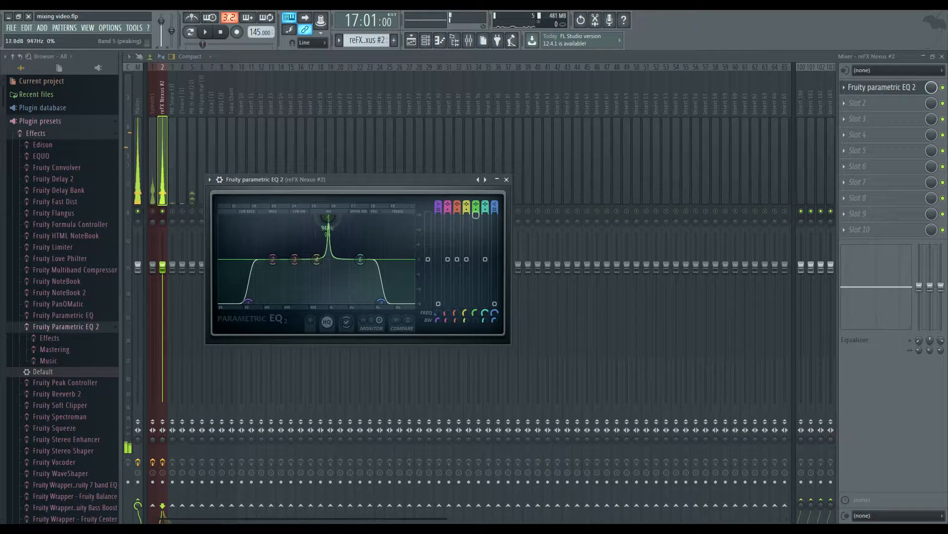
key(space)
drag(328, 220, 324, 220)
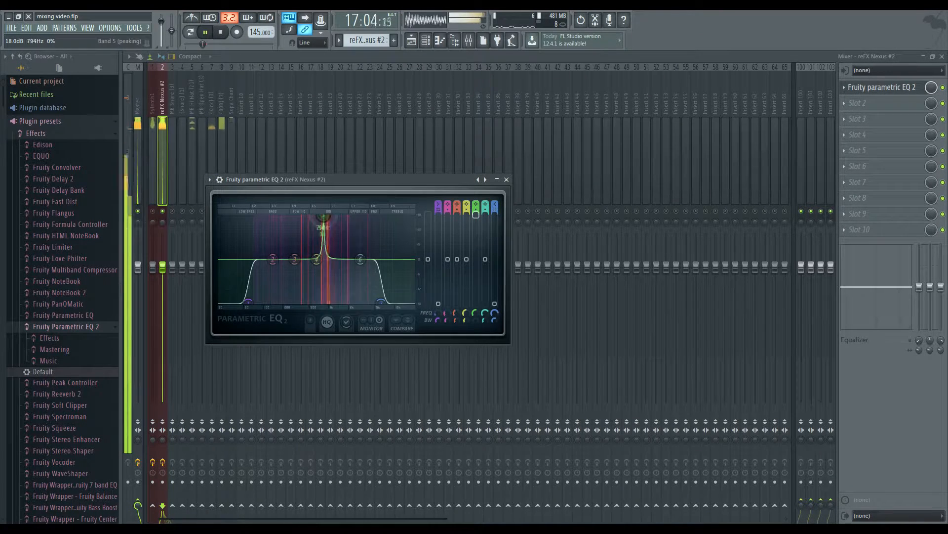
key(space)
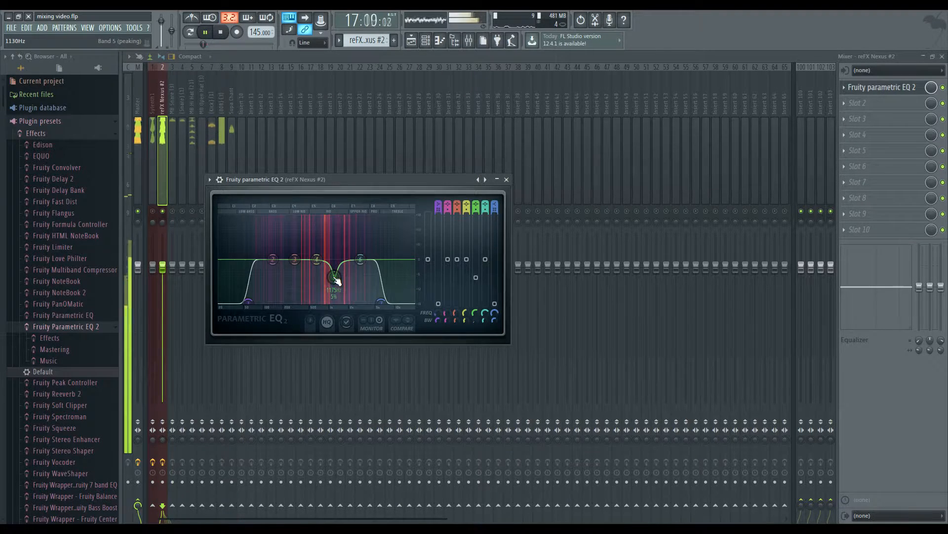
key(space)
key(space)
- Raise the frequency of reFX Nexus #2's low cut slightly by ear and close the equalizer
drag(251, 300, 258, 299)
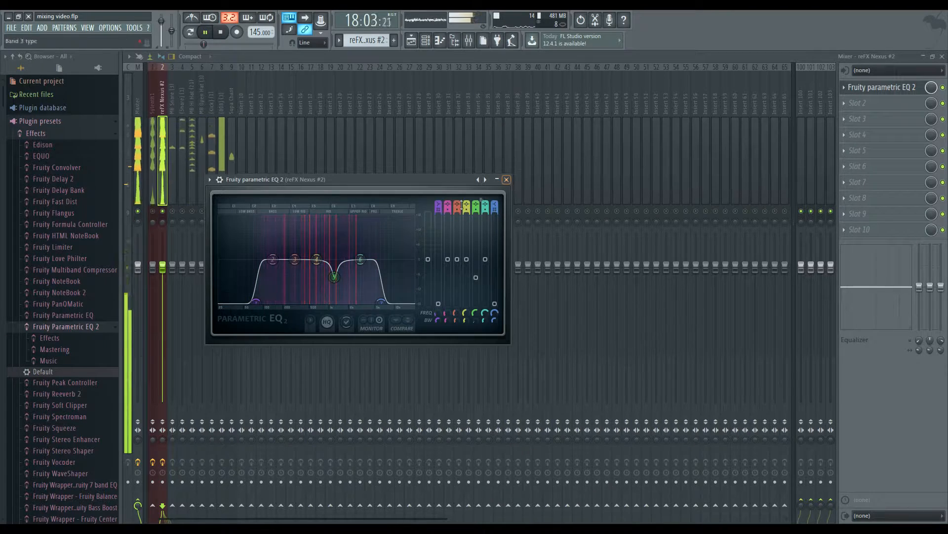
key(space)
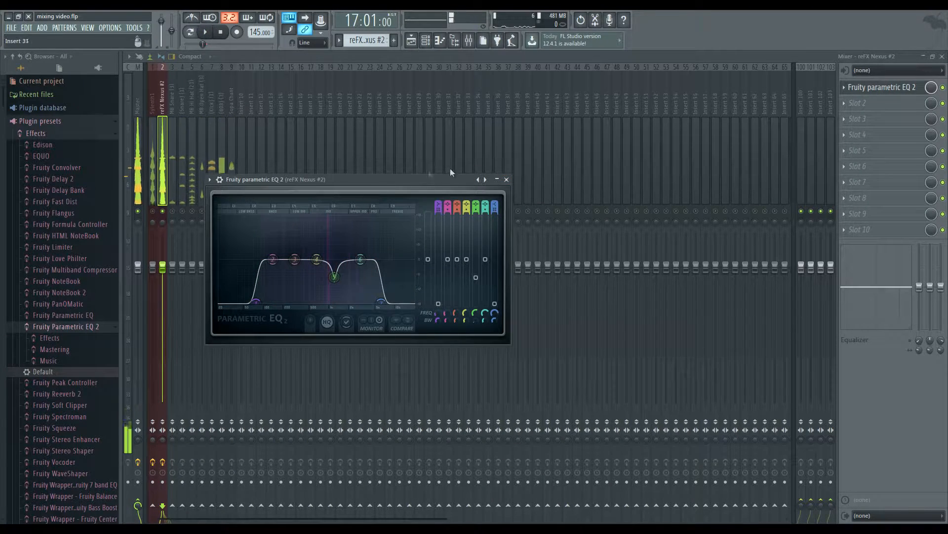
click(507, 179)
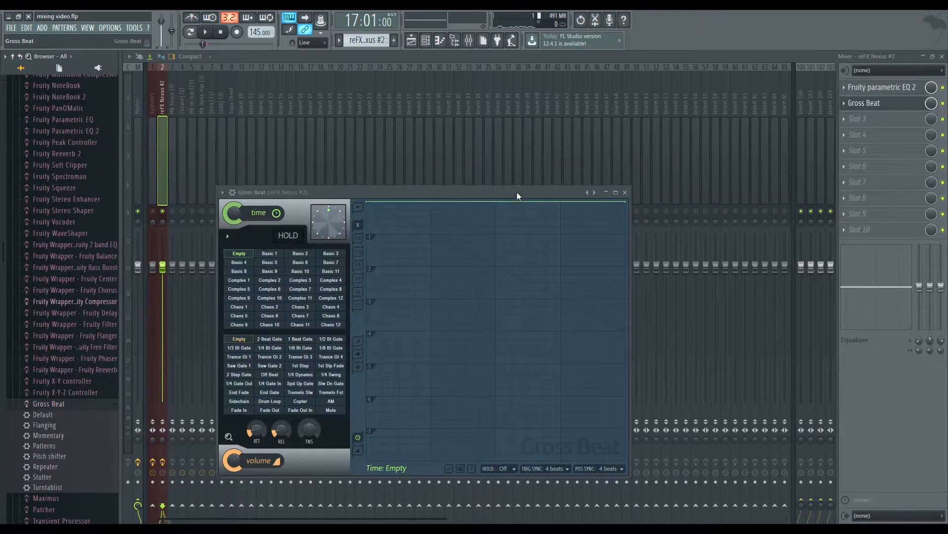
- Choose Gross Beat's Momentary preset with the 1/2 Speed time effect on reFX Nexus #2, close the plugin and audition the track
drag(518, 195, 529, 146)
click(607, 144)
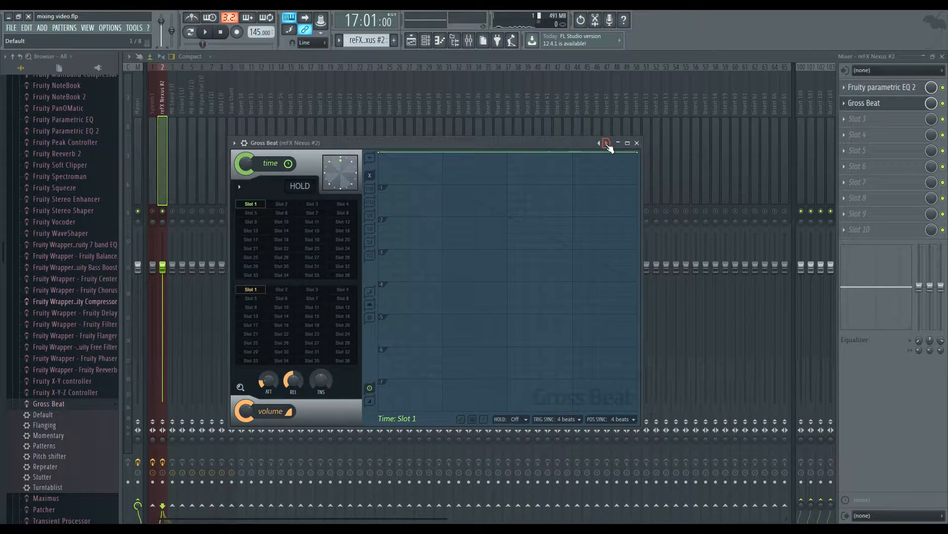
click(607, 144)
click(607, 144)
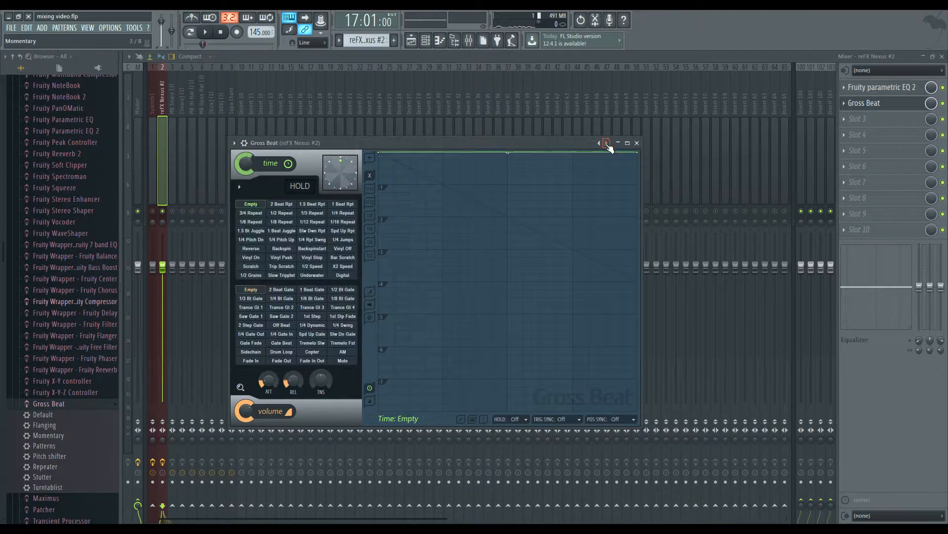
click(312, 267)
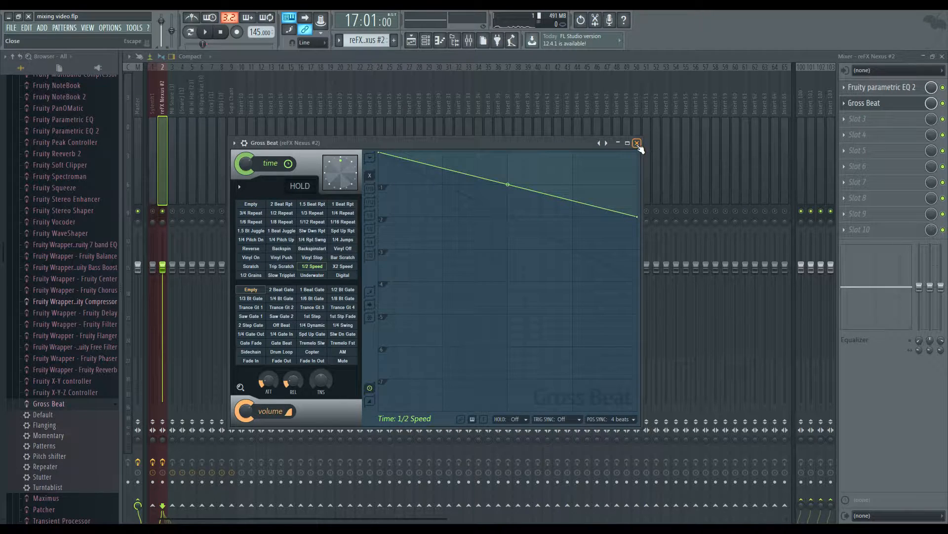
click(637, 143)
key(space)
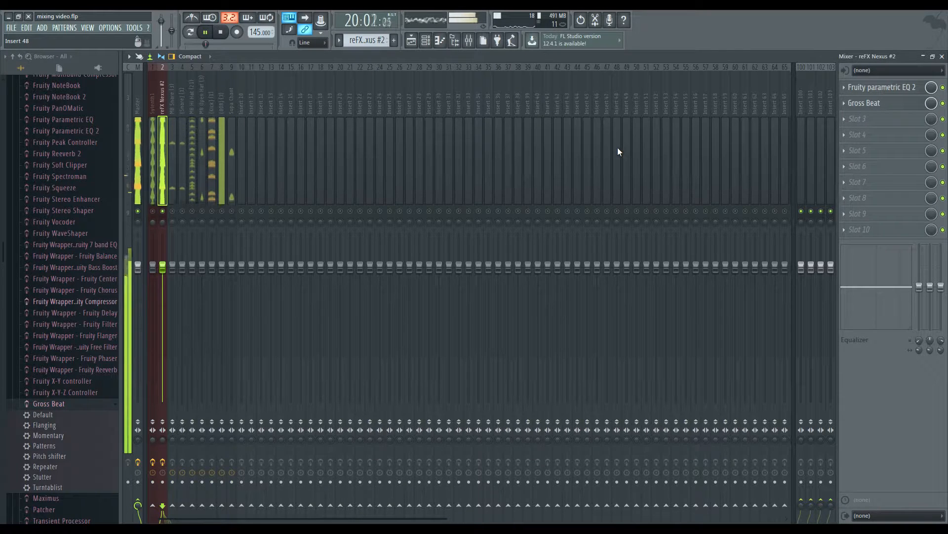
key(space)
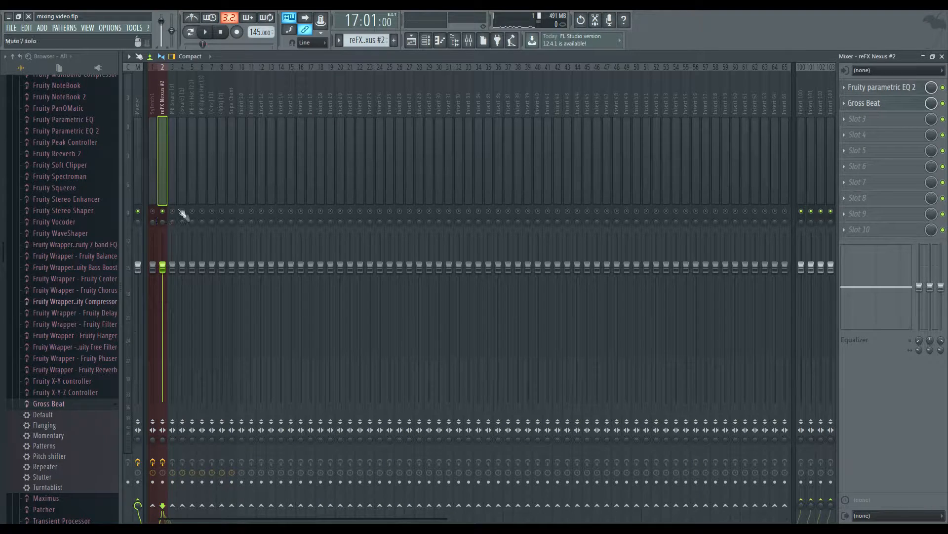
- Solo the MB Snare (3) mixer track, load Fruity Parametric EQ 2 into its first slot and start playback
click(172, 206)
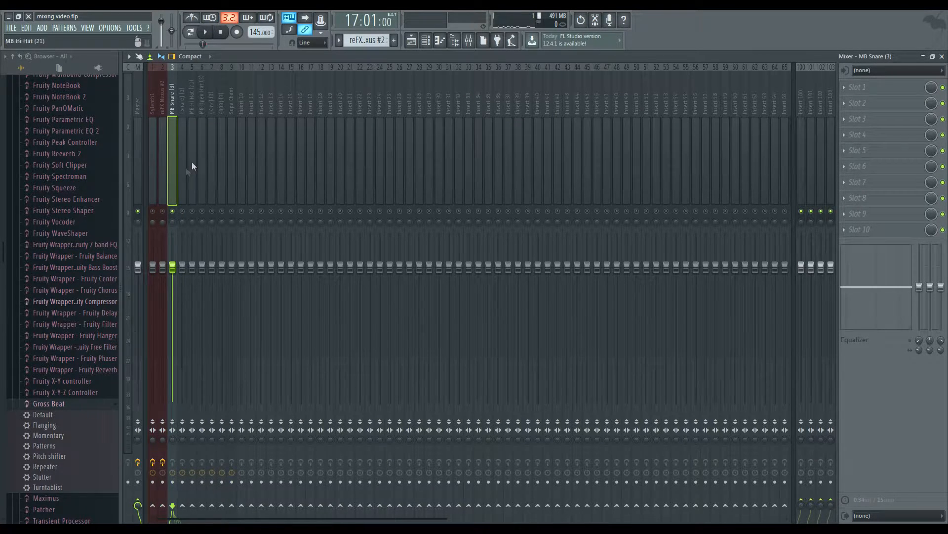
click(343, 254)
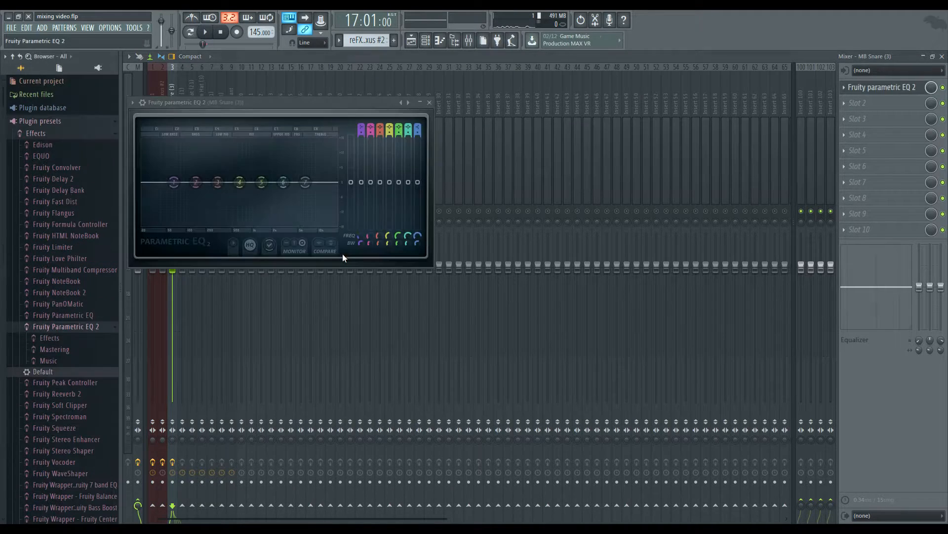
drag(348, 102, 768, 97)
key(space)
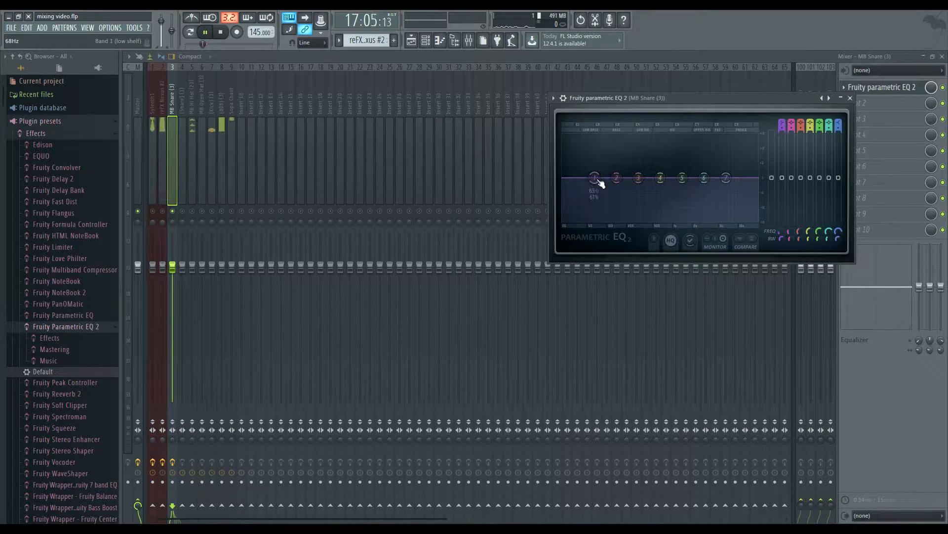
- Pull MB Snare's EQ band 1 fully down as a low cut, steepen its slope and raise its frequency slightly
drag(600, 183, 614, 220)
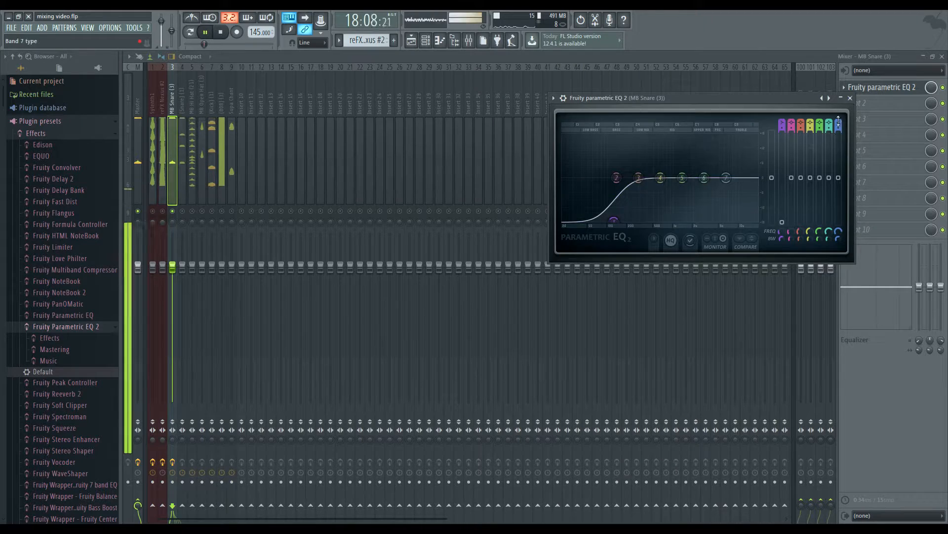
drag(783, 128, 782, 117)
drag(614, 220, 620, 220)
- Lower MB Snare's low-cut frequency slightly, boost band 3 a little around 300 Hz and close the equalizer
drag(638, 178, 638, 192)
key(ctrl+z)
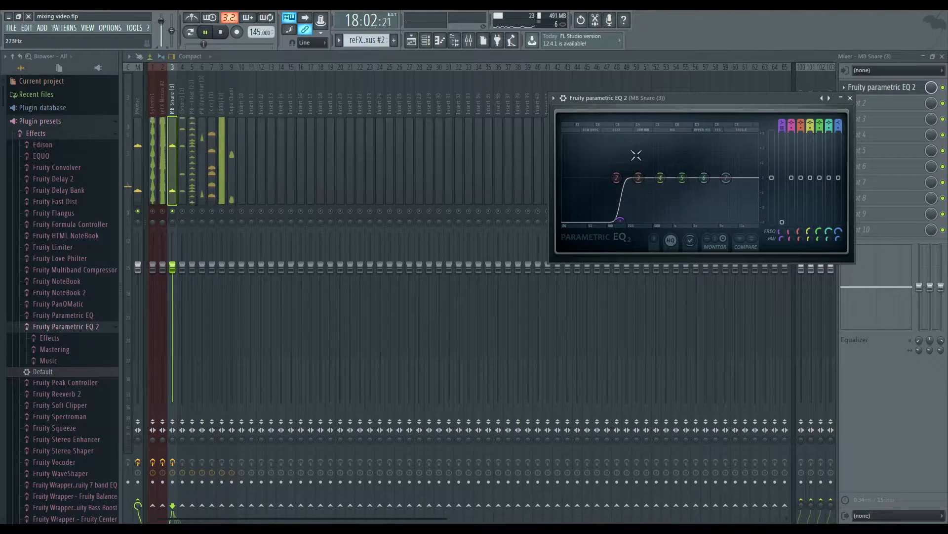
mouse_move(619, 219)
mouse_down()
mouse_move(665, 225)
mouse_move(614, 220)
mouse_up()
drag(638, 185, 641, 171)
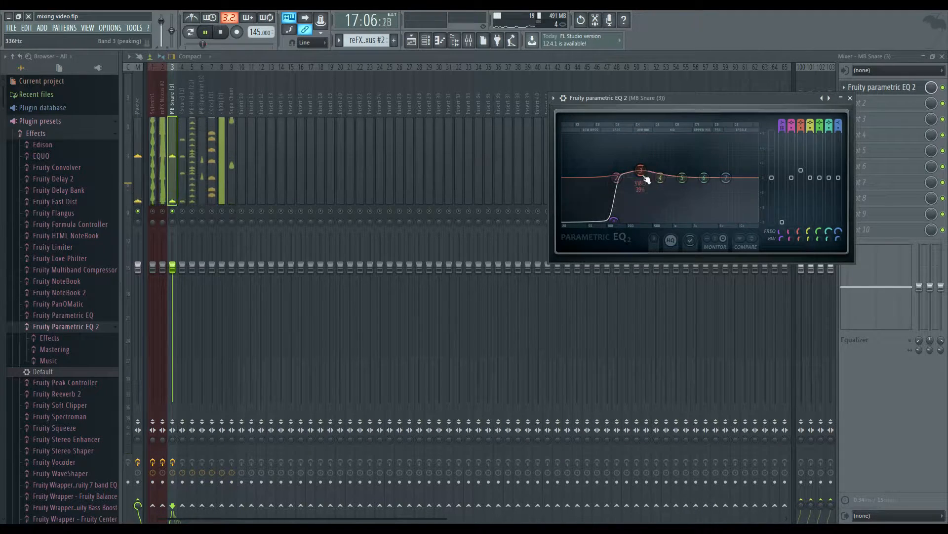
click(850, 98)
- Solo the (Snare) (1) mixer track and load Fruity Parametric EQ 2 into its first effect slot
click(184, 194)
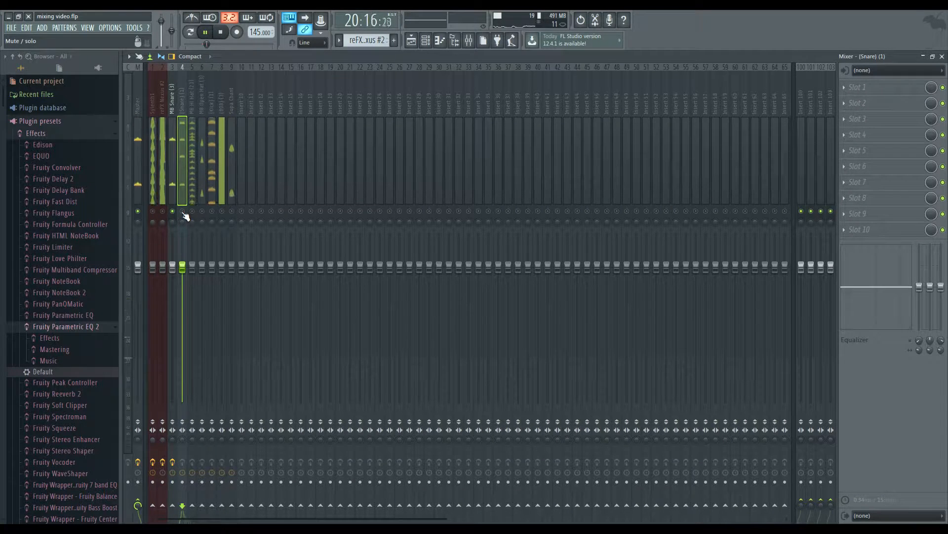
click(859, 91)
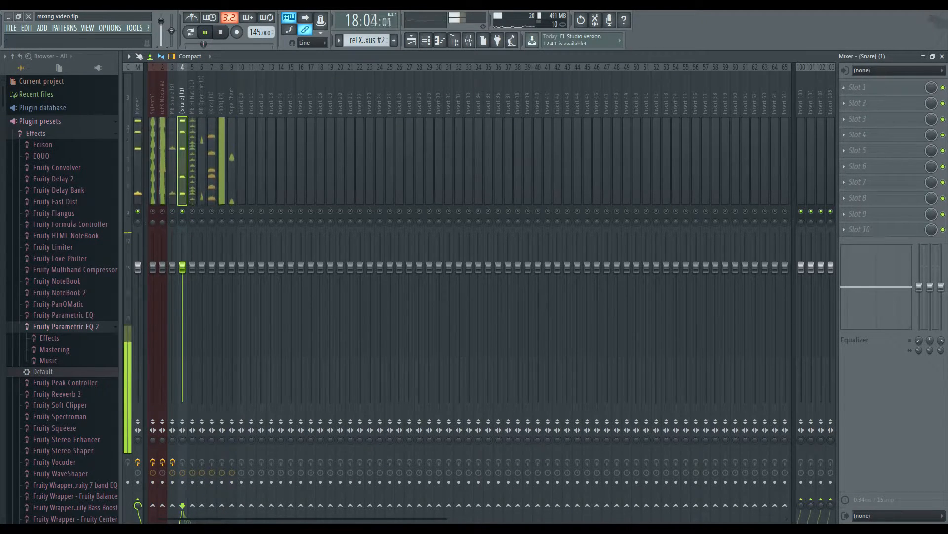
click(345, 258)
- Shape (Snare) (1) with a Steep 8 low cut on band 1 and a gentle band 3 boost in the low mids
drag(200, 208, 178, 258)
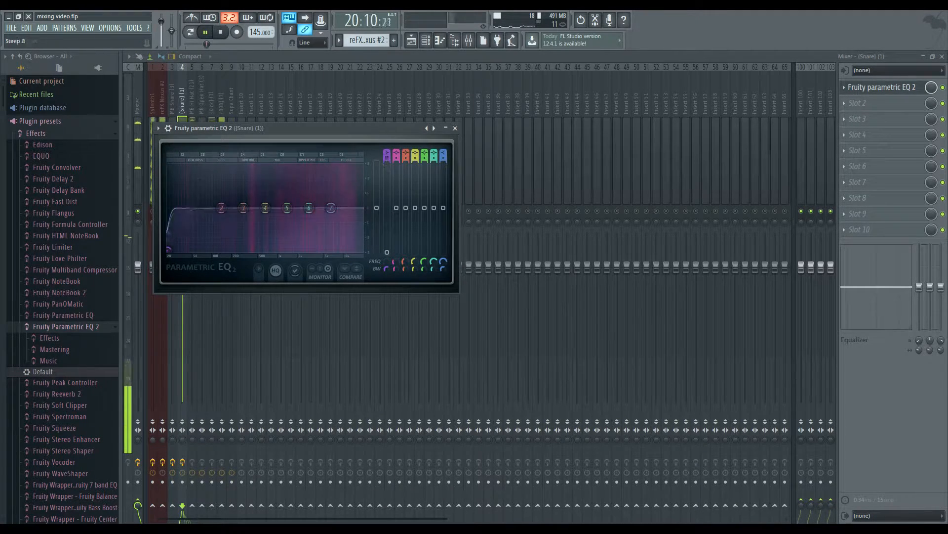
drag(173, 249, 230, 251)
drag(243, 208, 252, 196)
- Try a slight band 7 high-shelf boost on (Snare) (1), reset the band to flat and close the equalizer
drag(331, 207, 337, 210)
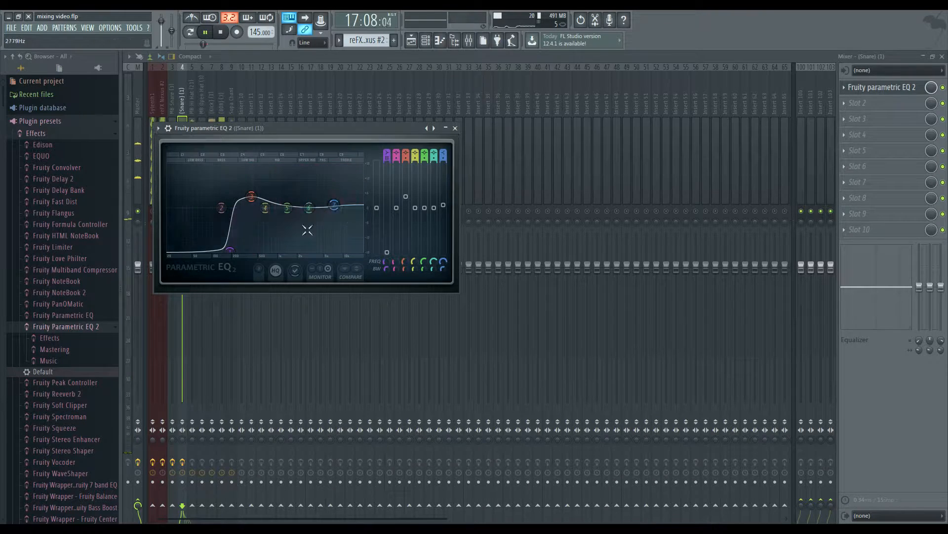
key(space)
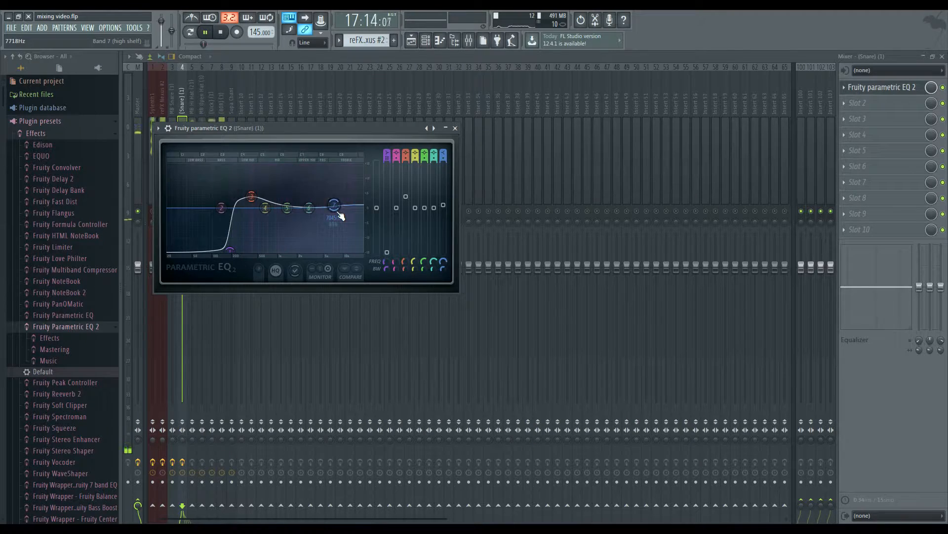
drag(340, 215, 336, 216)
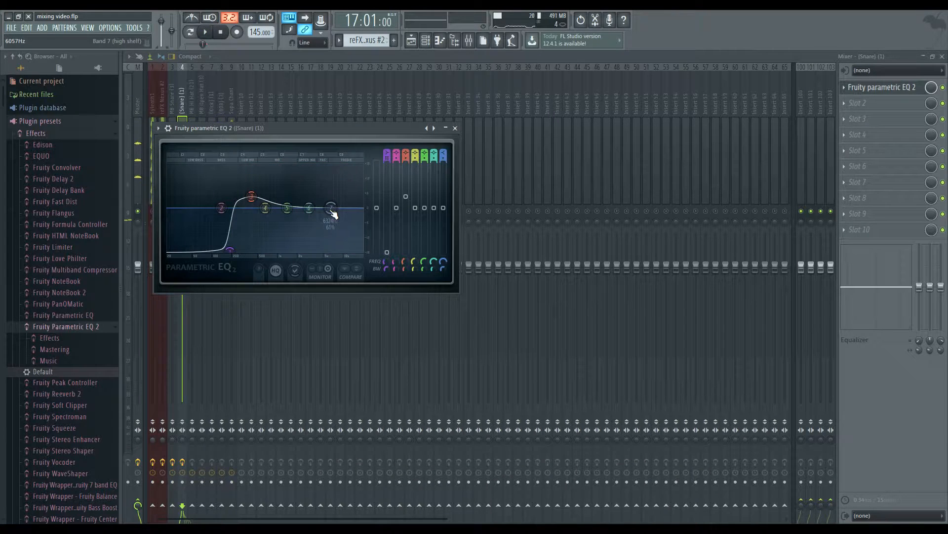
click(454, 129)
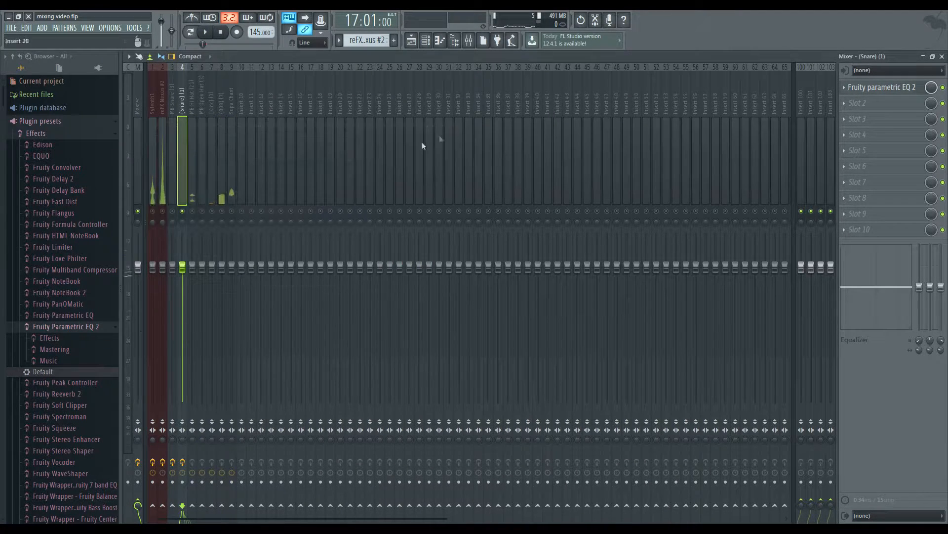
- Solo the MB Hi Hat (21) track and give it a steep upper-mid low cut with band 1 of Fruity Parametric EQ 2
click(195, 200)
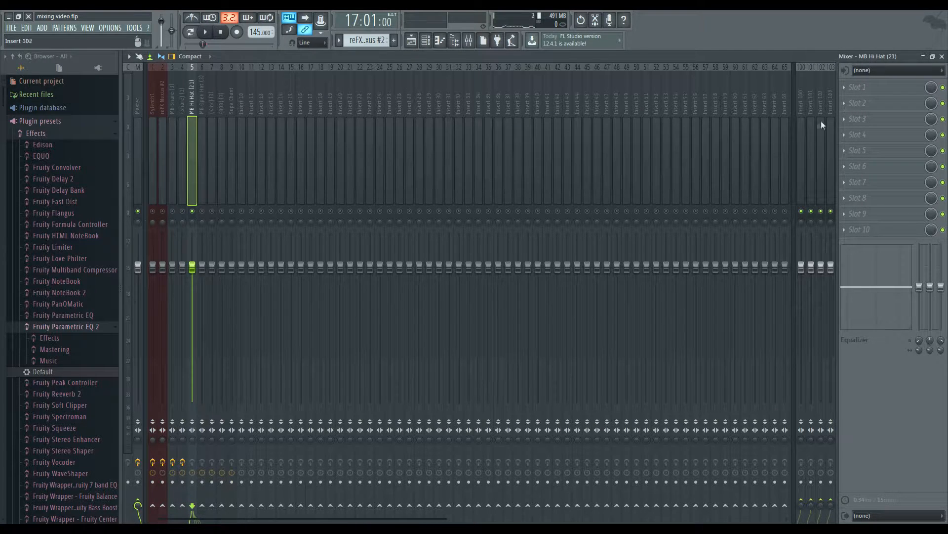
drag(226, 233, 319, 277)
drag(412, 184, 412, 165)
drag(319, 276, 331, 277)
- Add a slight band 7 high-shelf boost to MB Hi Hat, fine-tune its low-cut frequency by ear and close the equalizer
drag(357, 234, 356, 231)
mouse_move(331, 277)
mouse_down()
mouse_move(277, 277)
mouse_move(323, 277)
mouse_up()
drag(356, 232, 356, 229)
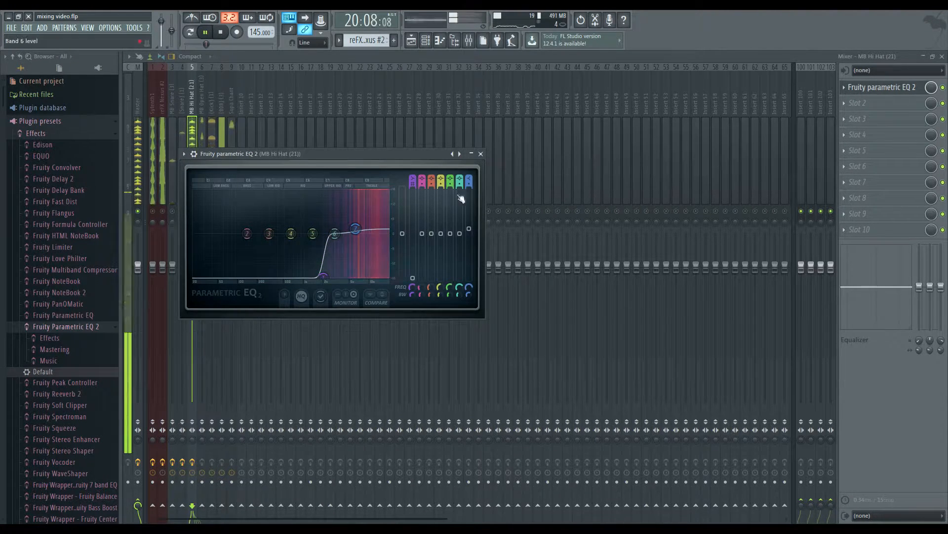
key(space)
click(481, 155)
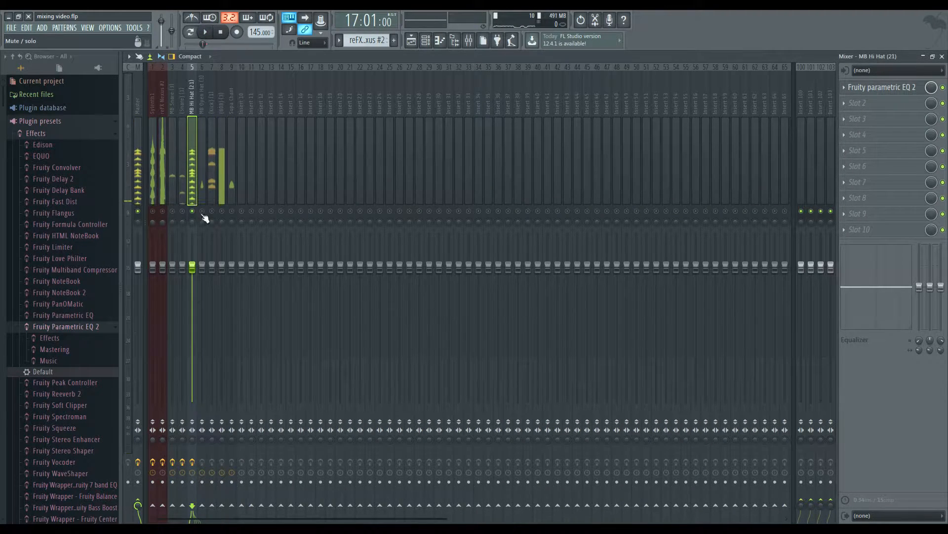
- Solo the MB Open Hat (3) mixer track during playback and load Fruity Parametric EQ 2 into its first slot
click(202, 198)
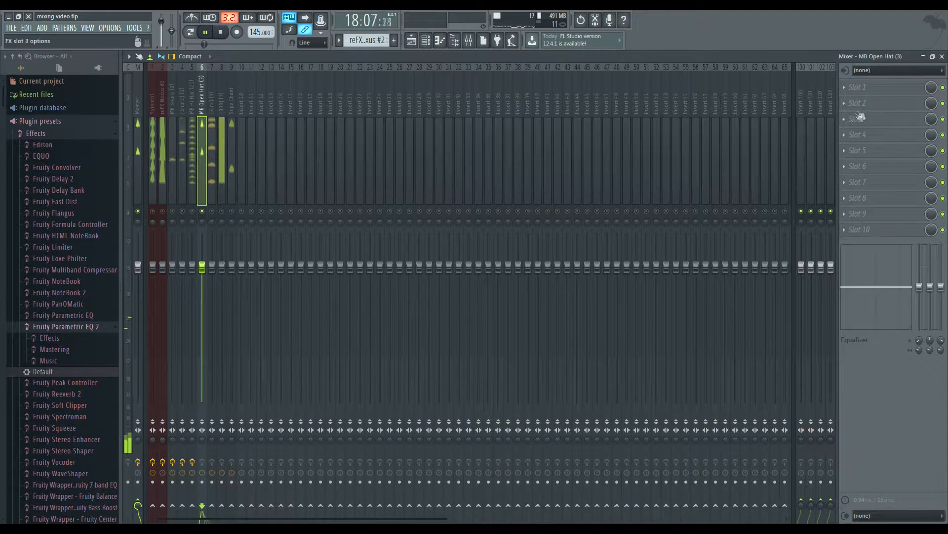
drag(43, 371, 202, 281)
- Cut MB Open Hat's lows with band 1 in the upper mids, raise band 7 slightly, close the equalizer and stop playback
drag(251, 259, 345, 302)
drag(382, 260, 381, 255)
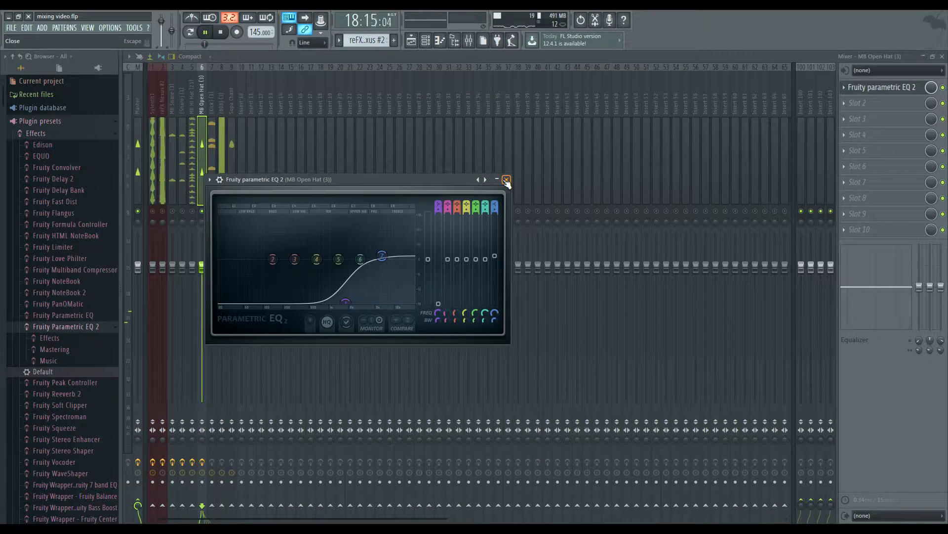
click(506, 180)
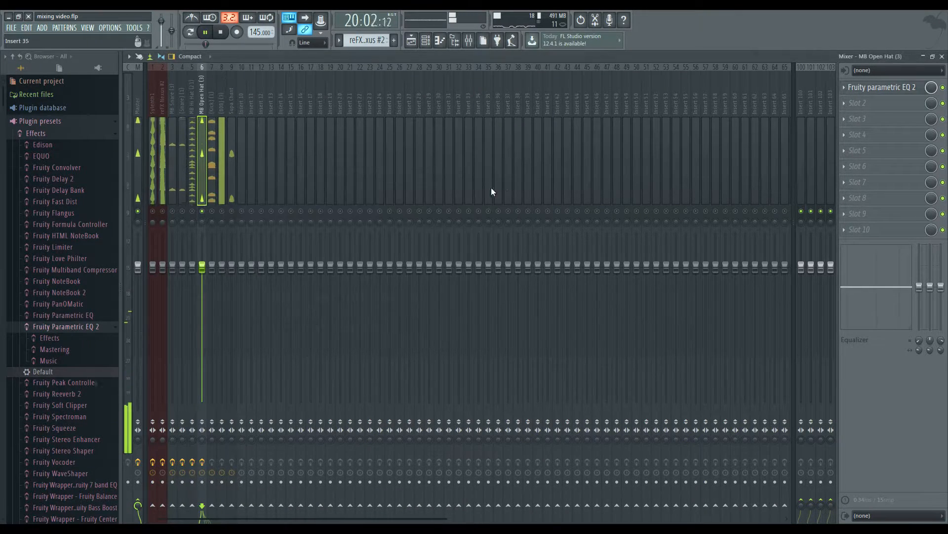
key(space)
- Solo the (Kick) (1) mixer track and load Fruity Parametric EQ 2 into its first slot
click(212, 191)
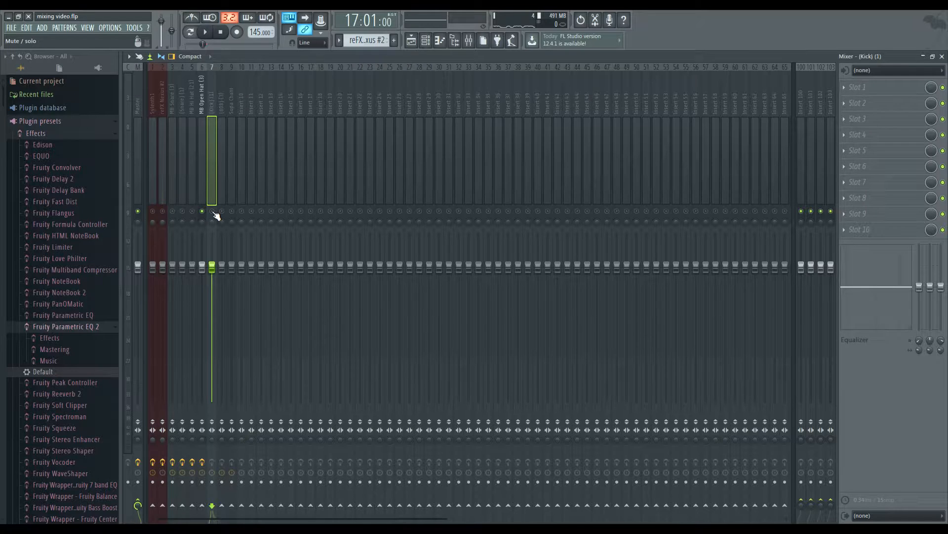
key(space)
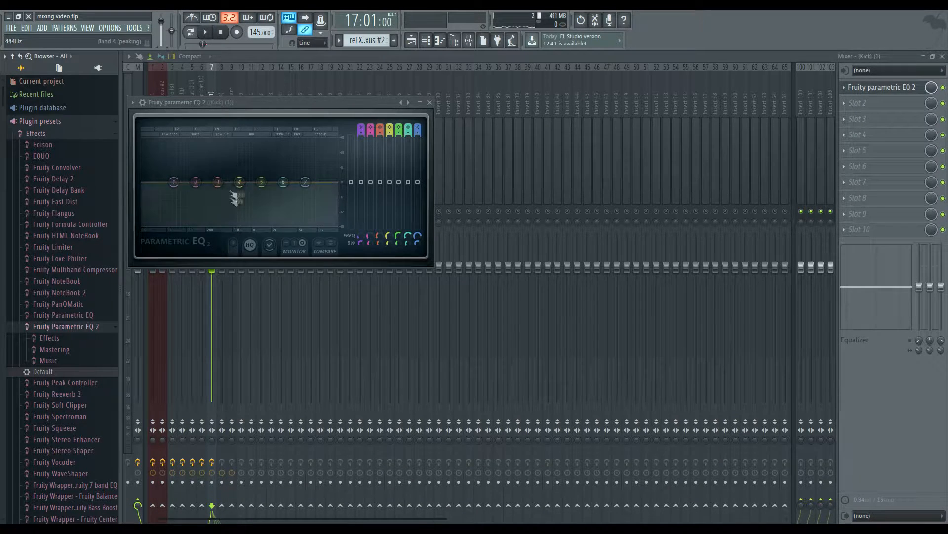
key(space)
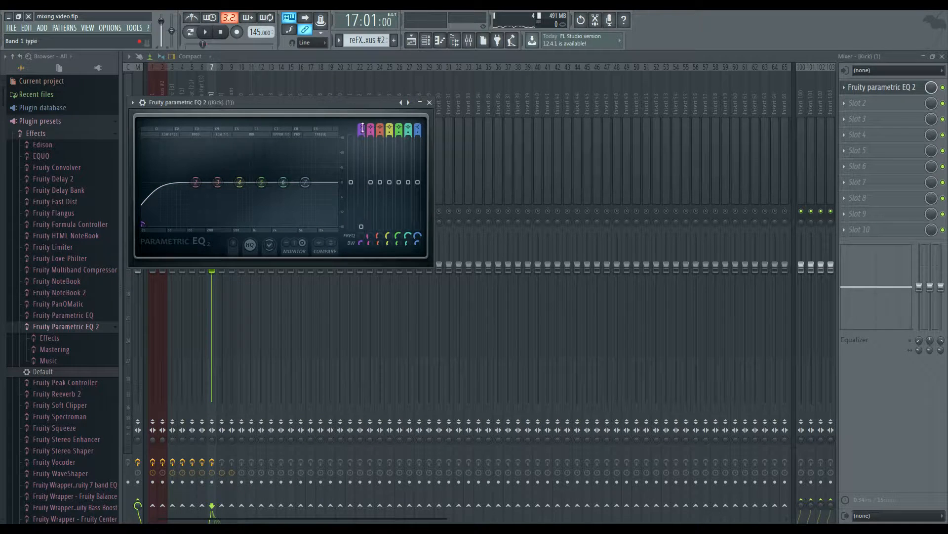
- Cut the kick's sub-lows steeply with band 1 at about 24 Hz and its top end with a steep band 7 high cut
drag(144, 223, 165, 227)
key(space)
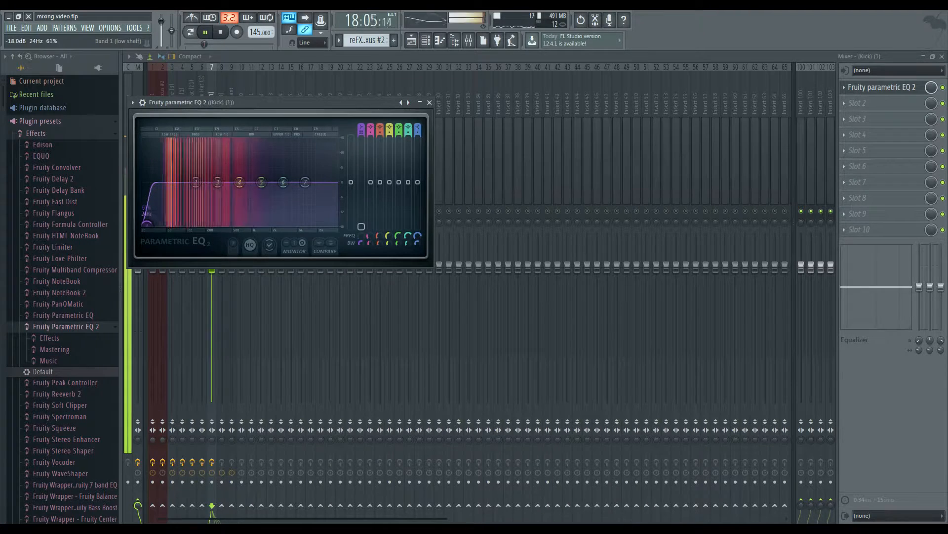
key(space)
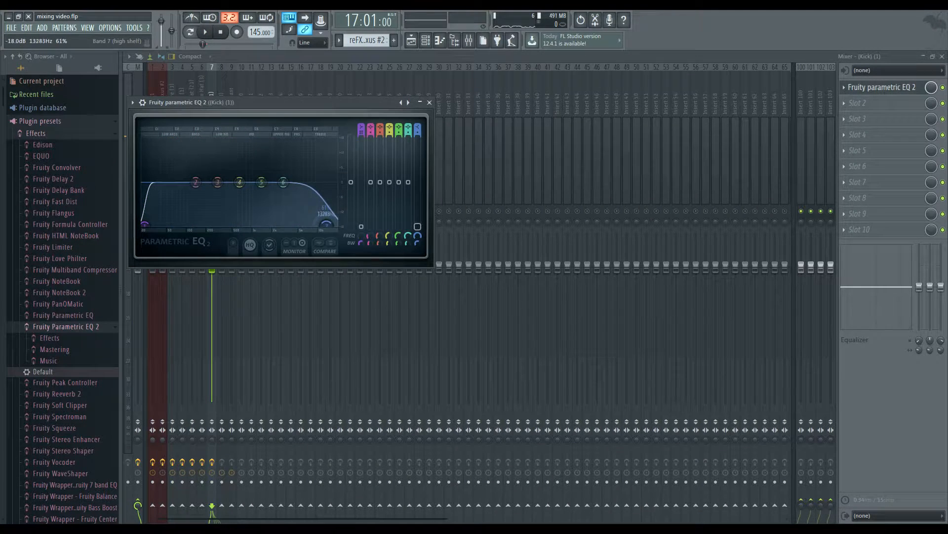
drag(326, 224, 310, 225)
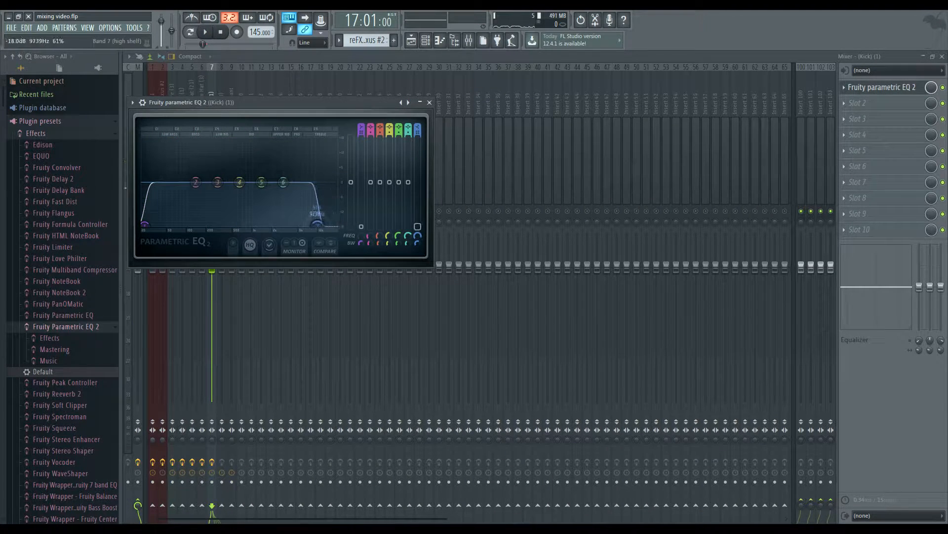
key(space)
key(space)
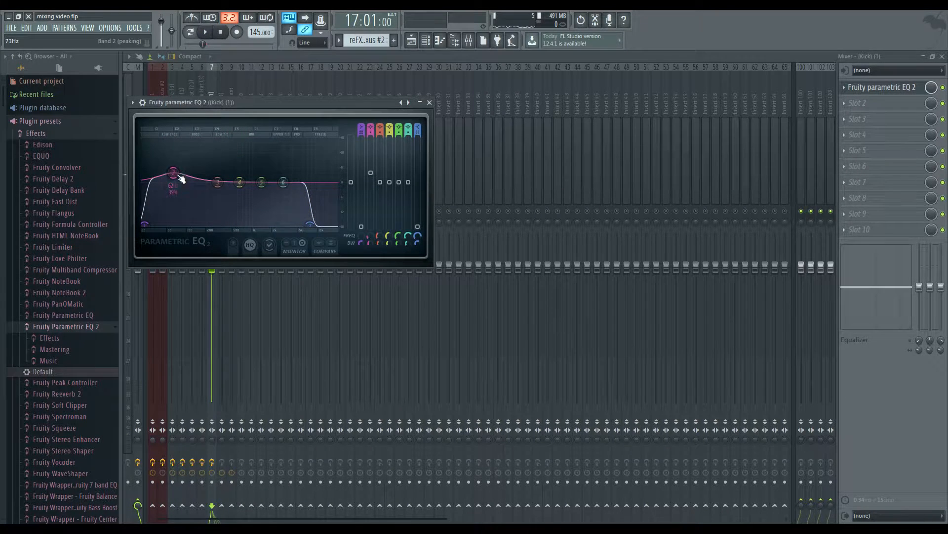
- Narrow the kick's band 2 boost and centre it at about 58 Hz during playback, raising the low cut slightly
key(space)
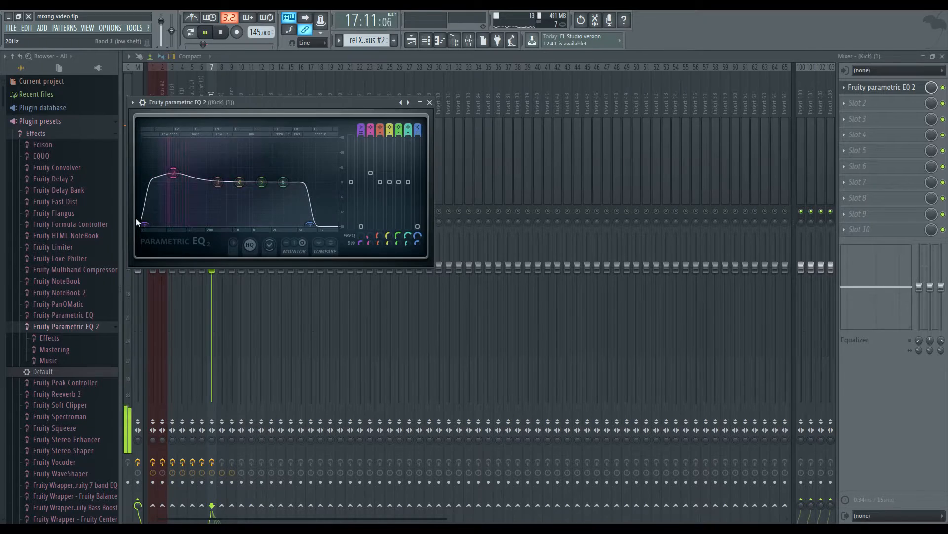
drag(145, 223, 148, 222)
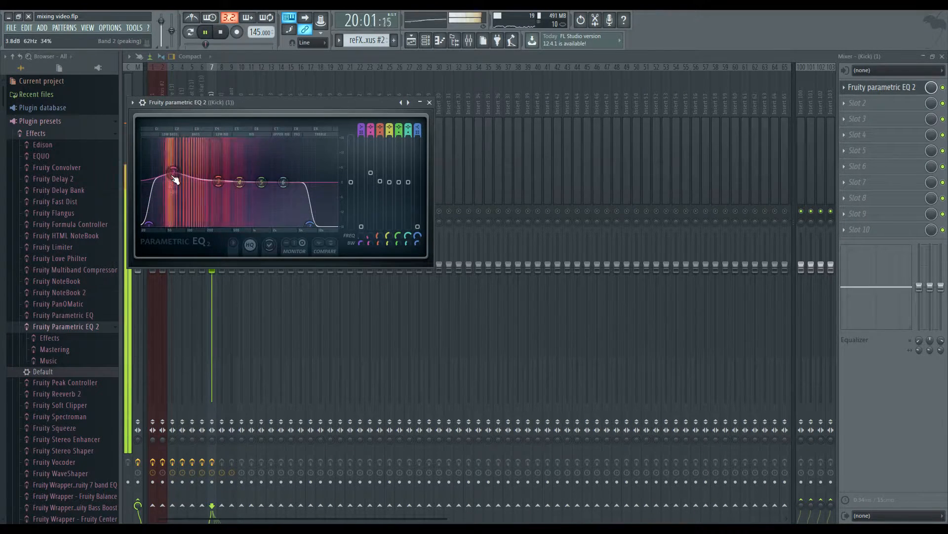
scroll(172, 176, down, 6)
drag(172, 177, 171, 177)
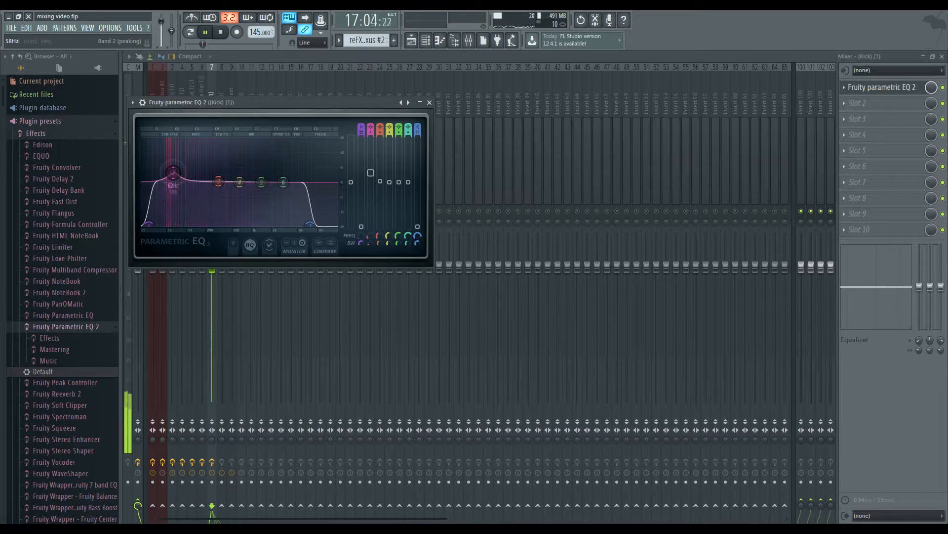
key(space)
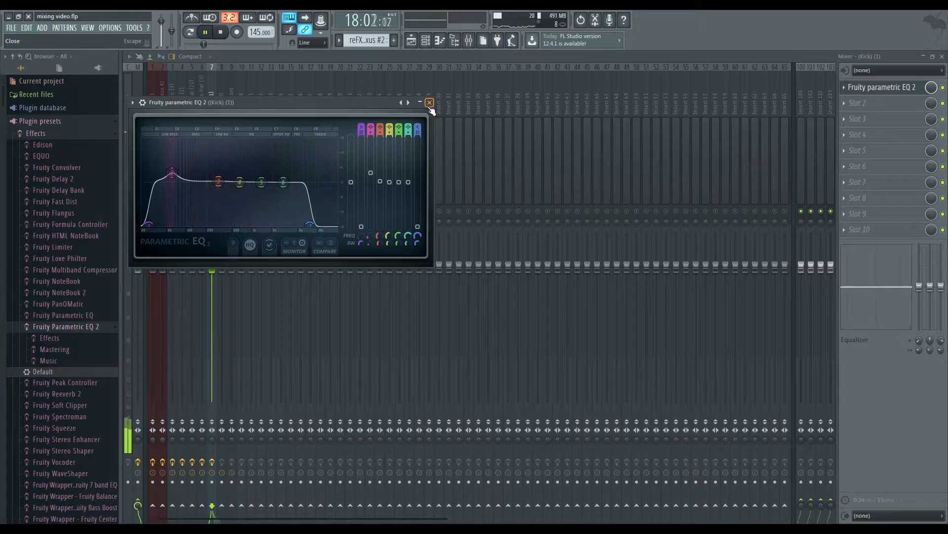
- Raise the kick's band 1 low cut to about 28 Hz, close the equalizer and stop playback
mouse_move(149, 225)
mouse_down()
mouse_move(204, 225)
mouse_move(152, 225)
mouse_up()
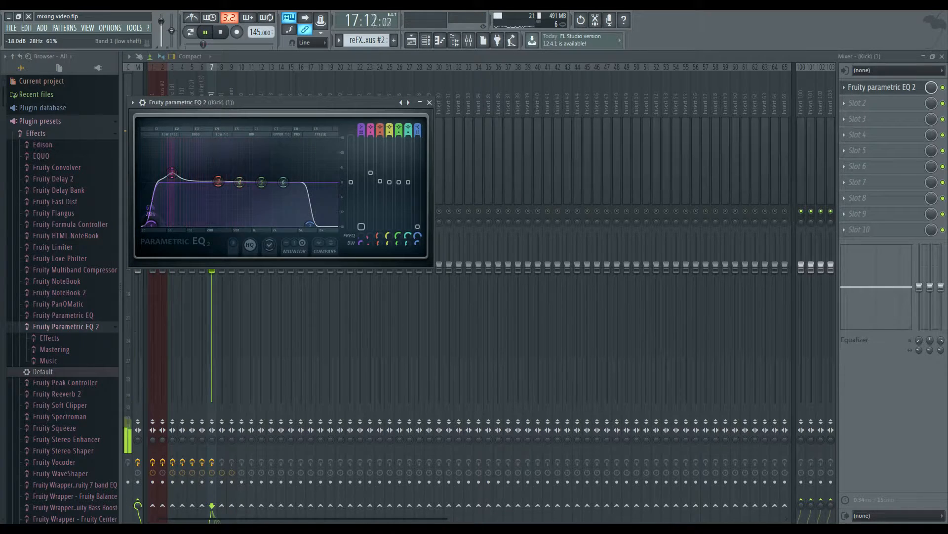
click(429, 103)
key(space)
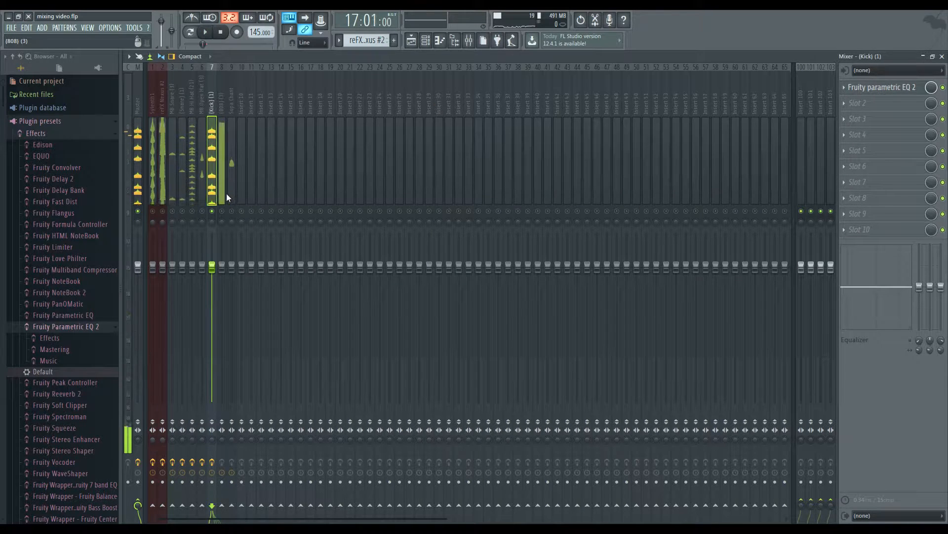
- Solo the (808) (3) mixer track during playback and load Fruity Parametric EQ 2 into its first slot
click(225, 194)
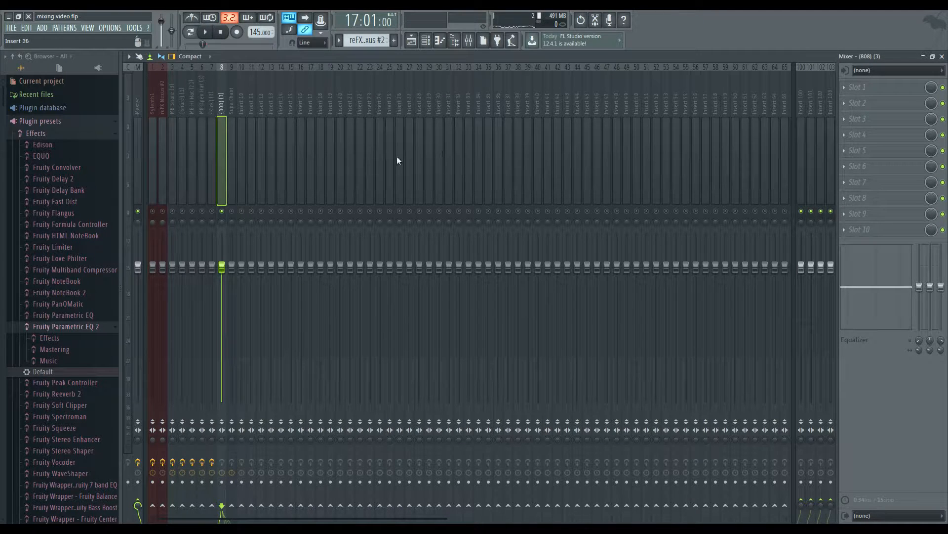
key(space)
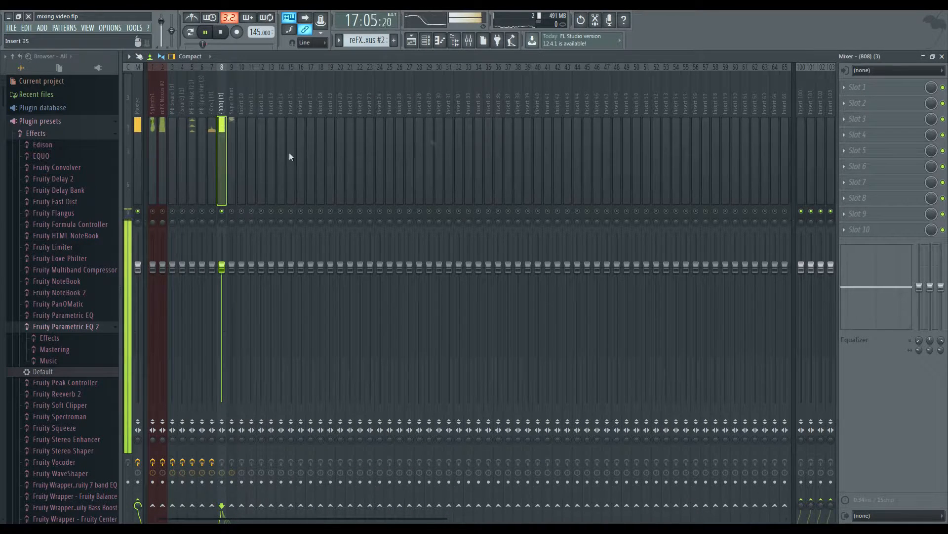
click(329, 259)
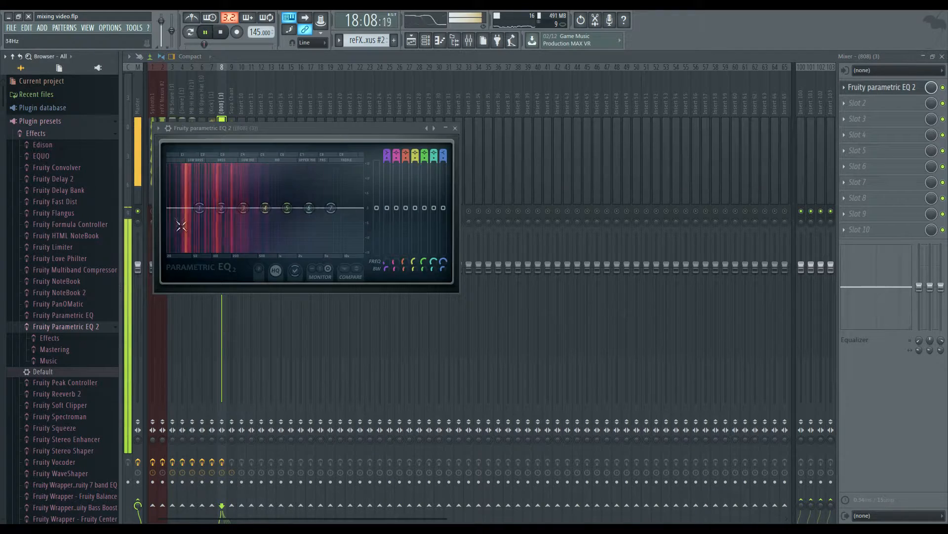
- Shape the 808 with a steep band 1 sub cut, a slight band 2 low boost and a steep band 7 high cut
drag(200, 208, 169, 252)
drag(387, 158, 386, 141)
drag(221, 208, 189, 201)
drag(331, 208, 308, 251)
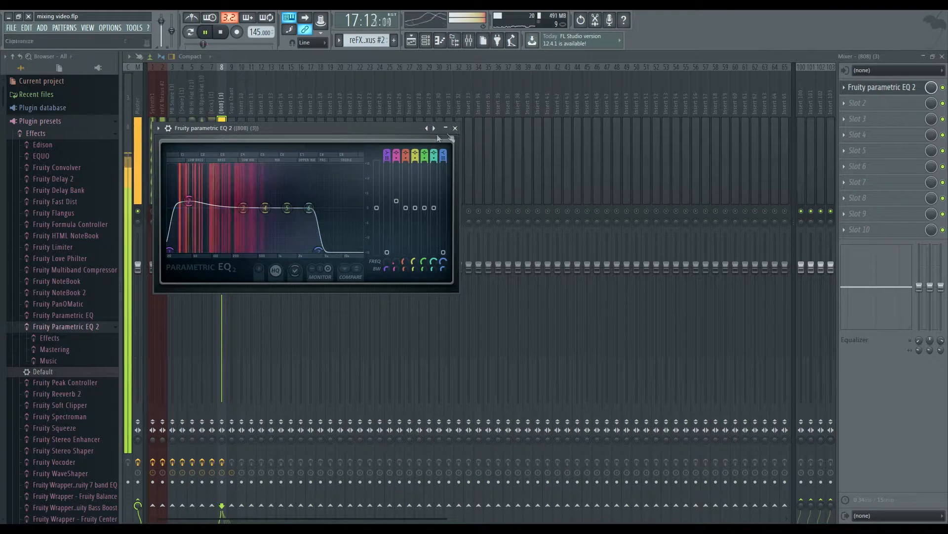
click(455, 128)
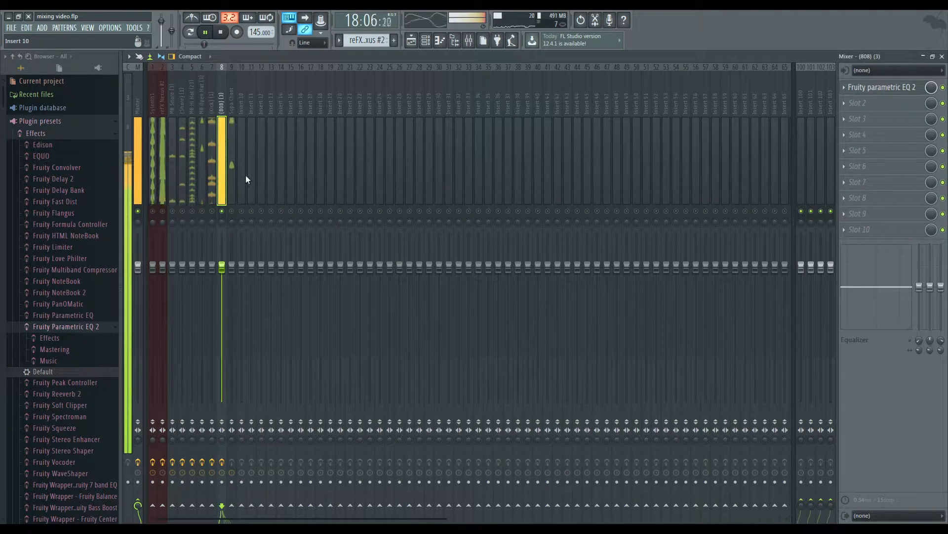
key(space)
- Solo the Supa Chant mixer track during playback and load Fruity Parametric EQ 2 into its first slot
click(233, 200)
key(space)
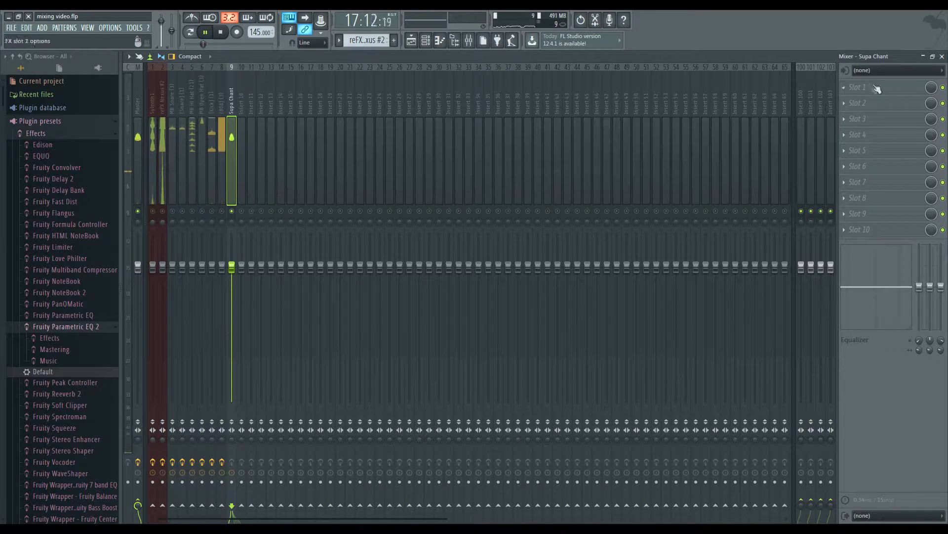
click(882, 87)
- Cut Supa Chant's lows steeply up to the low mids with band 1, roll off its extreme highs with band 7 and close the equalizer
drag(225, 233, 275, 277)
drag(413, 184, 413, 171)
mouse_move(275, 276)
mouse_down()
mouse_move(308, 274)
mouse_move(277, 275)
mouse_up()
drag(357, 233, 393, 281)
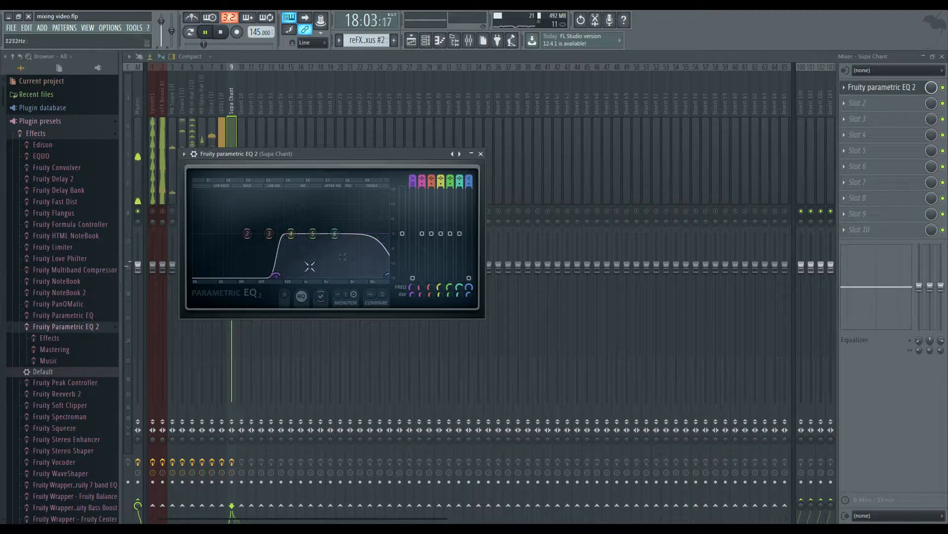
click(480, 154)
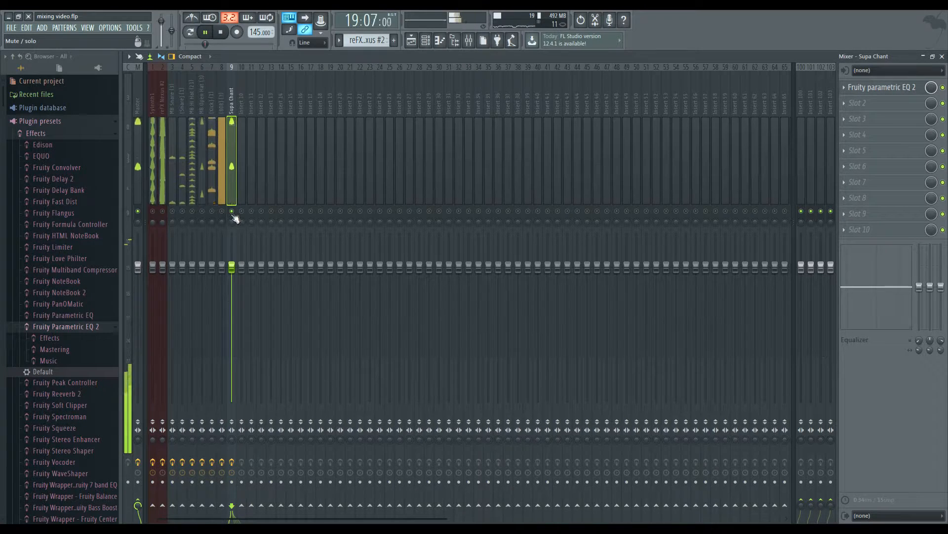
- Stop playback and end the solo so that all mixer tracks are active again
right_click(232, 211)
key(space)
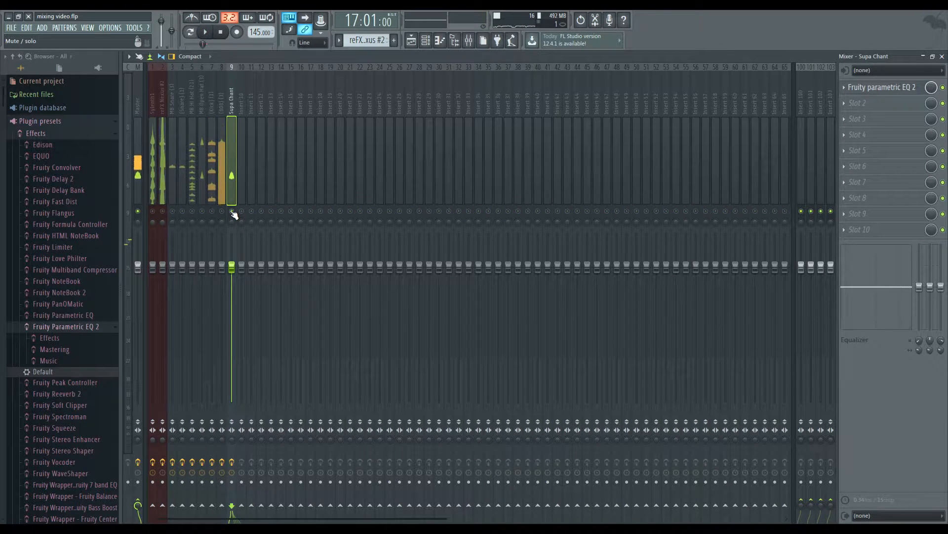
right_click(153, 212)
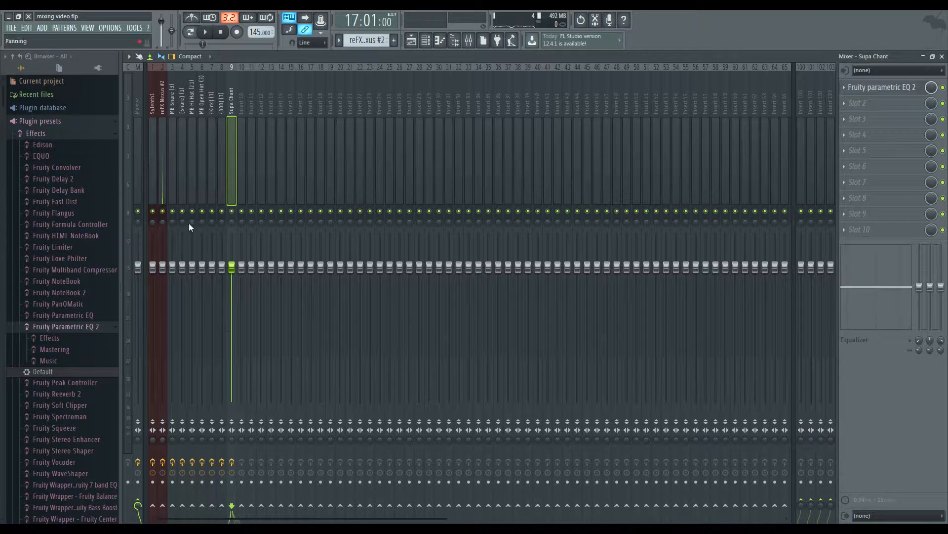
- Select the nine tracks from Sylenth1 to Supa Chant together and pull their volume faders all the way down
drag(231, 187, 159, 190)
click(147, 270)
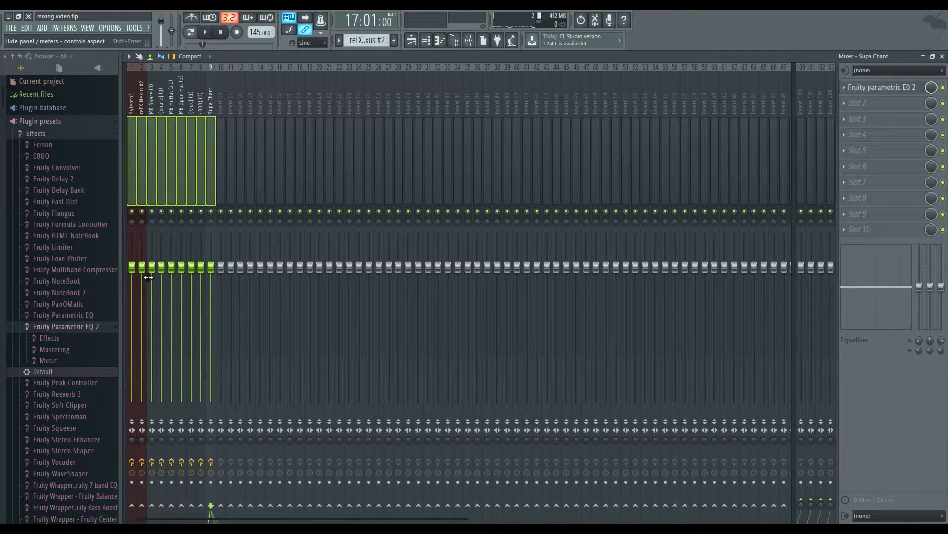
click(123, 271)
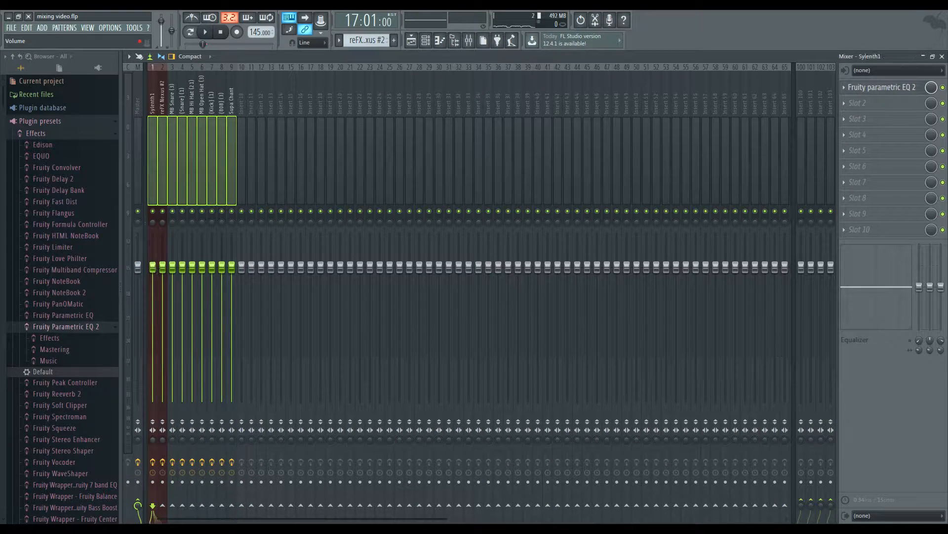
drag(153, 268, 162, 408)
- Raise the Sylenth1 fader to about -23.6 dB and the reFX Nexus #2 fader slightly below it while the beat plays
click(153, 196)
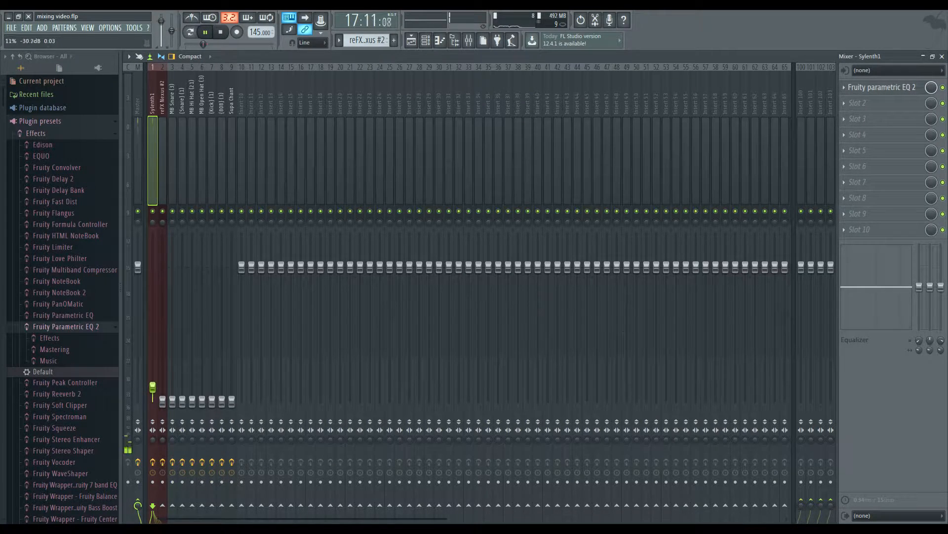
click(163, 401)
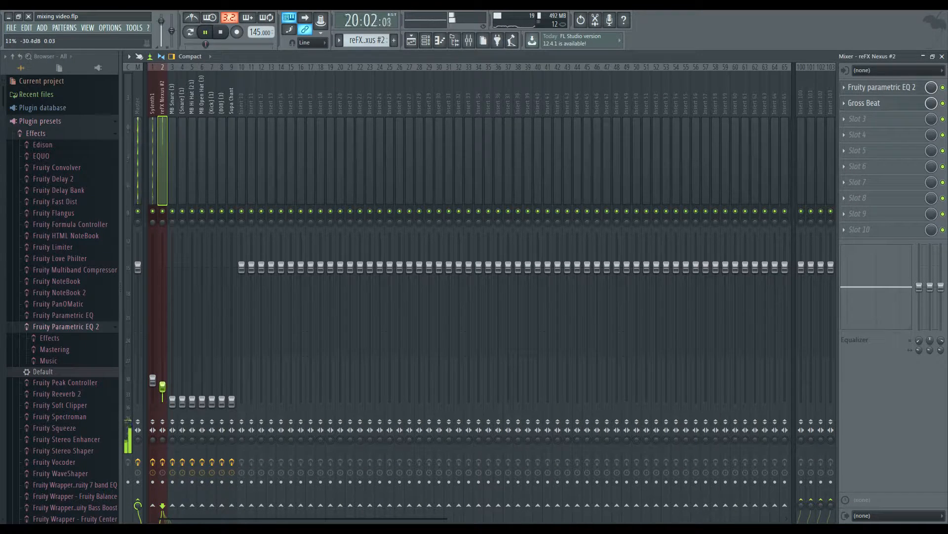
click(153, 382)
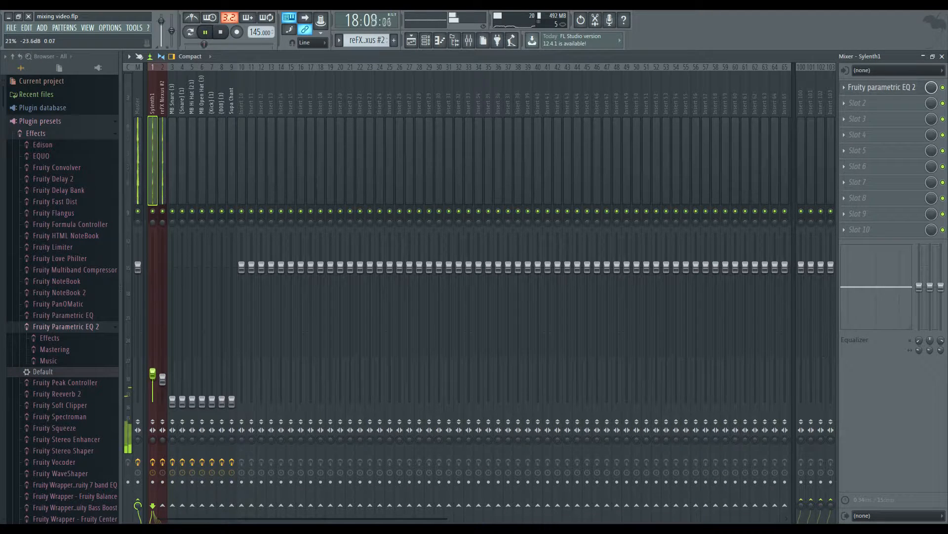
- Balance the snare, hat, kick, 808 and Supa Chant faders by ear, with the 808 loudest and MB Open Hat quietest, and stop playback
click(172, 401)
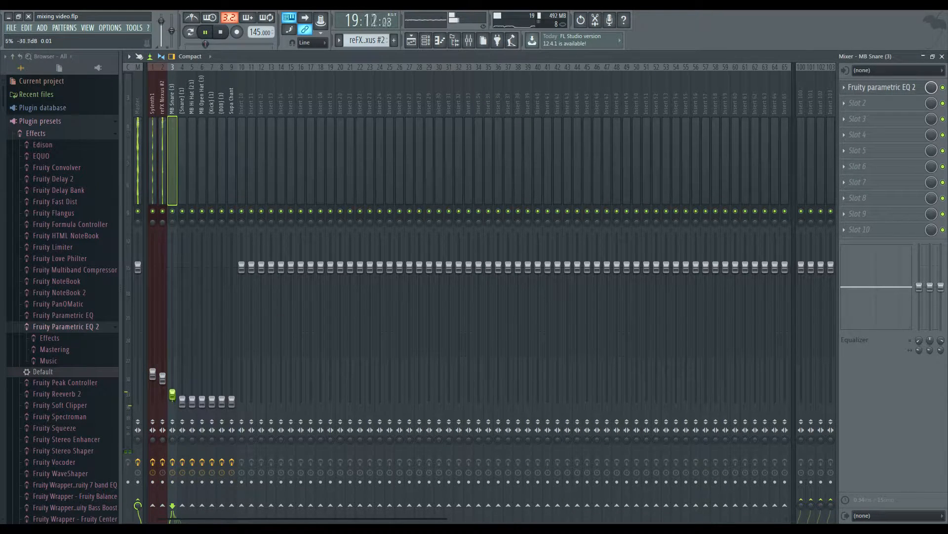
drag(182, 400, 182, 368)
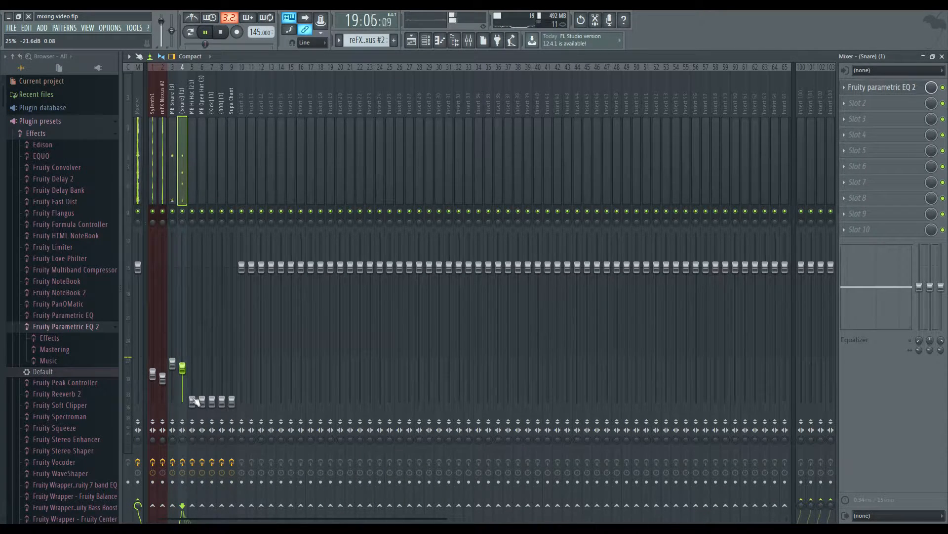
drag(193, 401, 212, 365)
drag(222, 401, 221, 356)
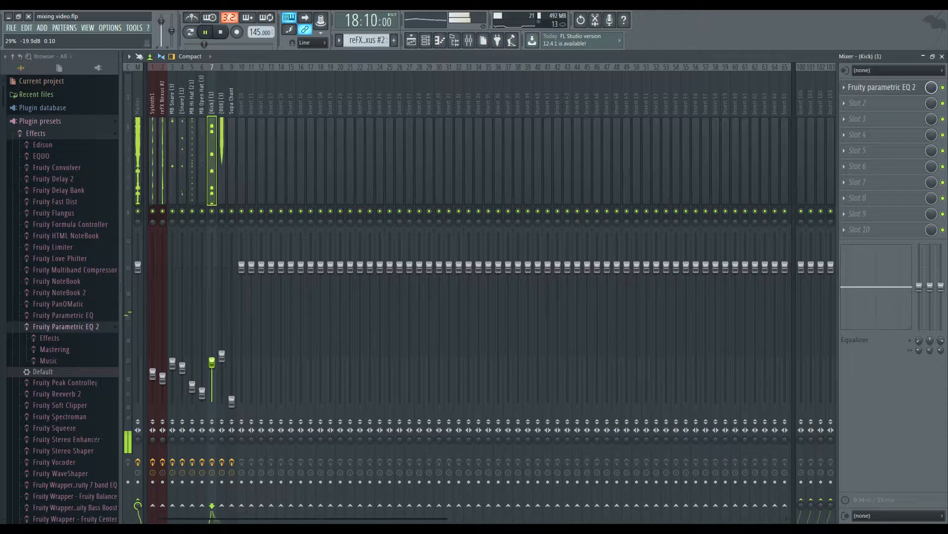
drag(222, 355, 222, 352)
drag(232, 401, 232, 380)
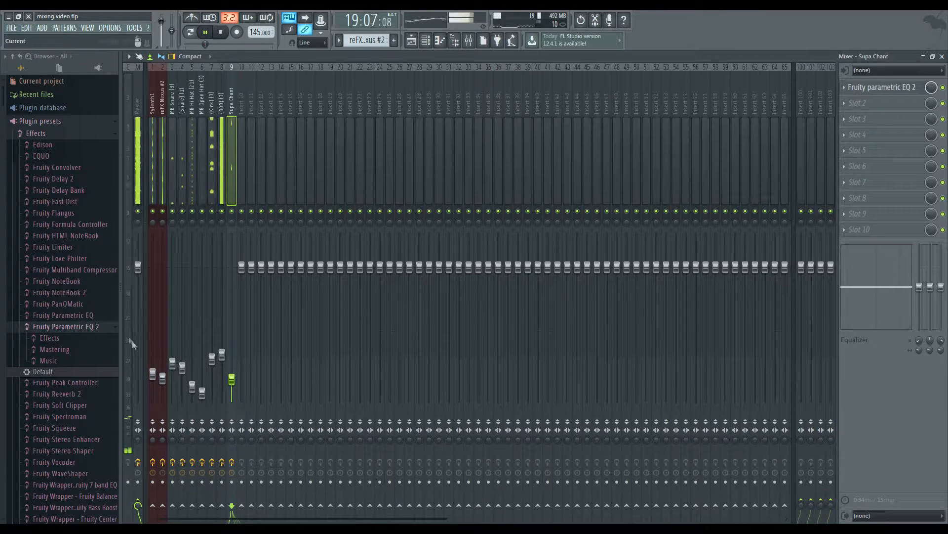
key(space)
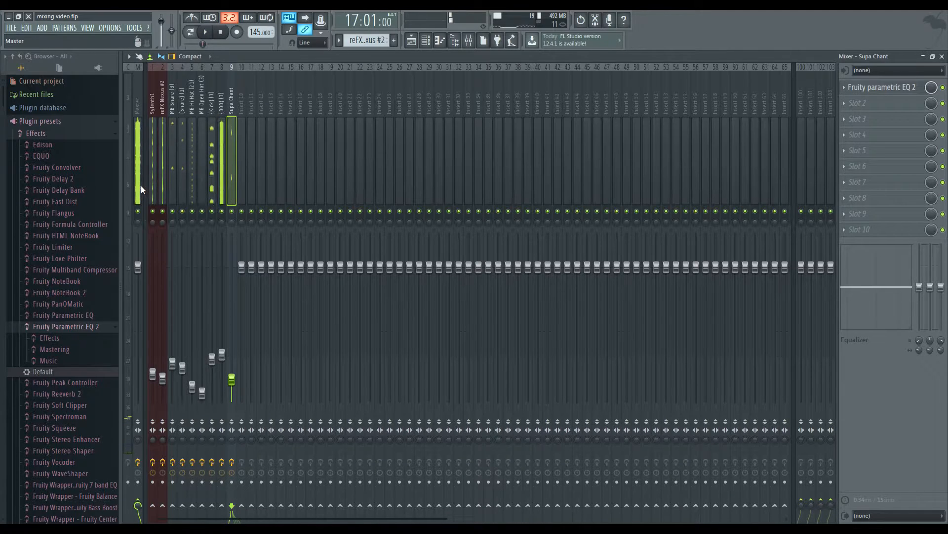
- Replay the beat, raise the synth, snare, MB Hi Hat, kick and 808 faders slightly, with the 808 at about -16.1 dB, and select the Master track
key(space)
mouse_move(152, 374)
mouse_down()
mouse_move(153, 364)
mouse_move(162, 378)
mouse_move(153, 353)
mouse_move(152, 367)
mouse_move(163, 367)
mouse_up()
click(173, 364)
drag(173, 364, 172, 356)
drag(183, 368, 222, 349)
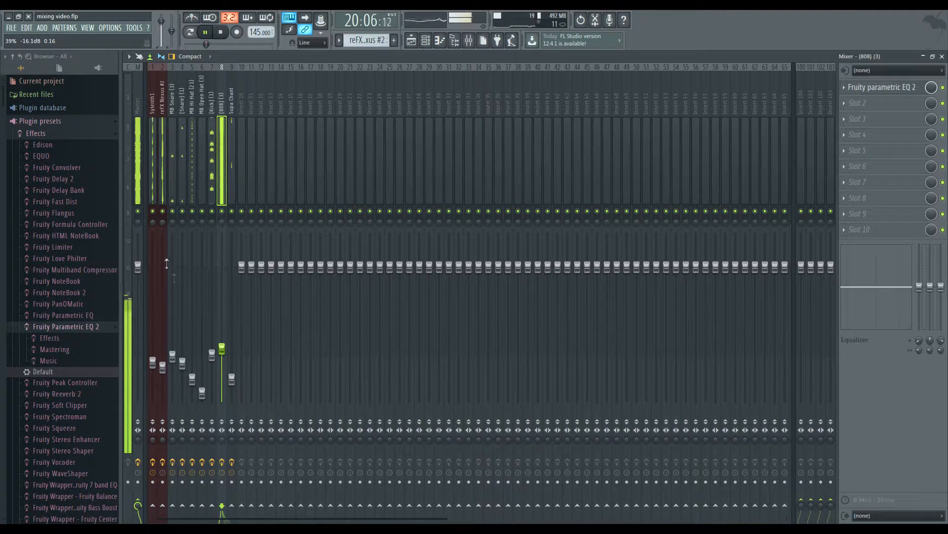
key(space)
click(138, 190)
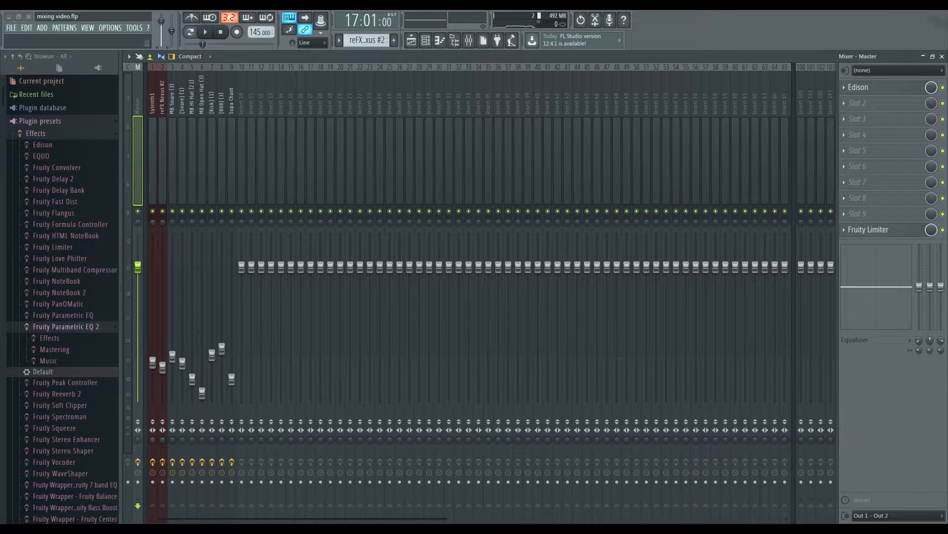
- Load Maximus into slot 9 of the Master track, above Fruity Limiter, and leave only the Maximus window open
click(870, 229)
click(869, 230)
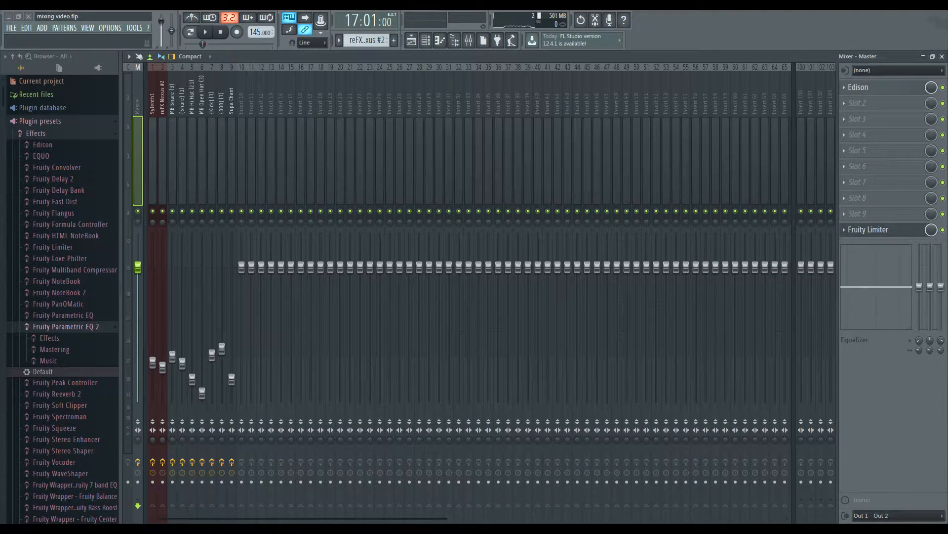
drag(354, 108, 591, 108)
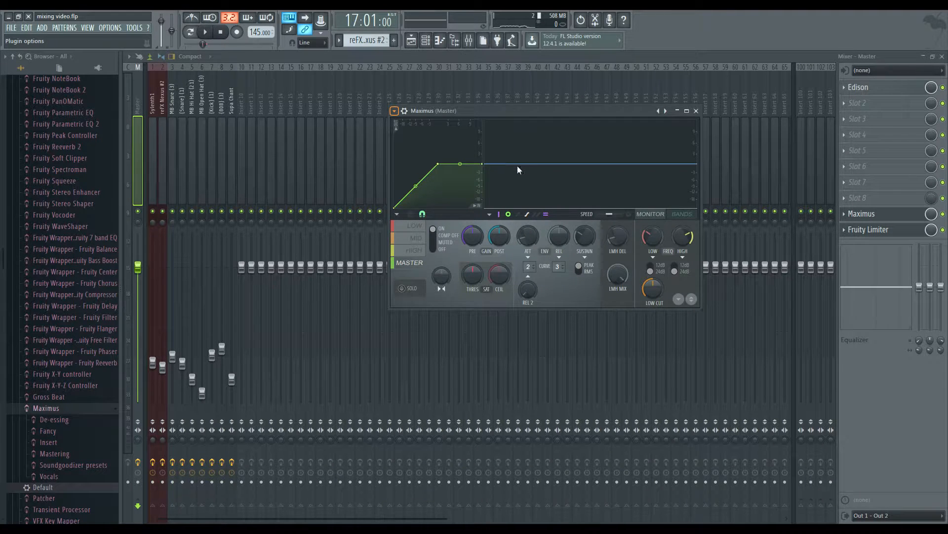
click(614, 185)
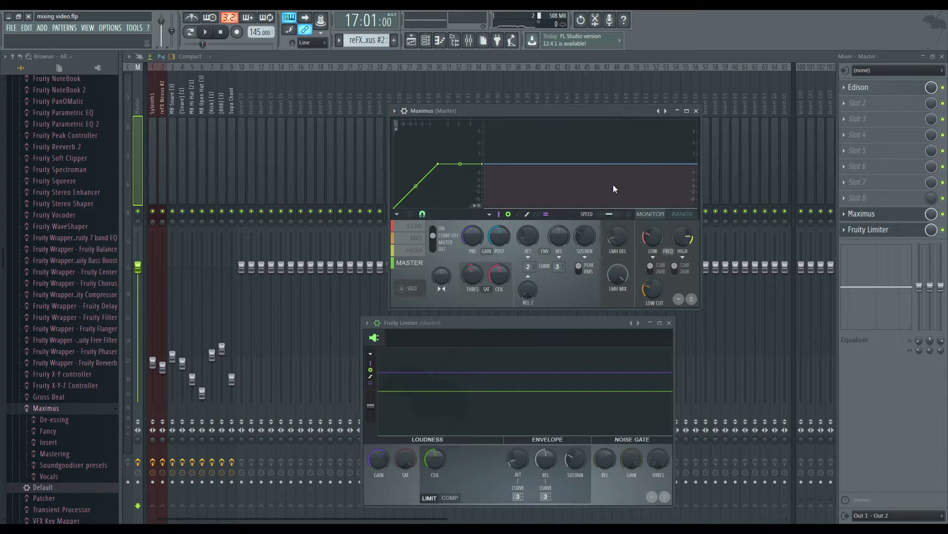
click(669, 323)
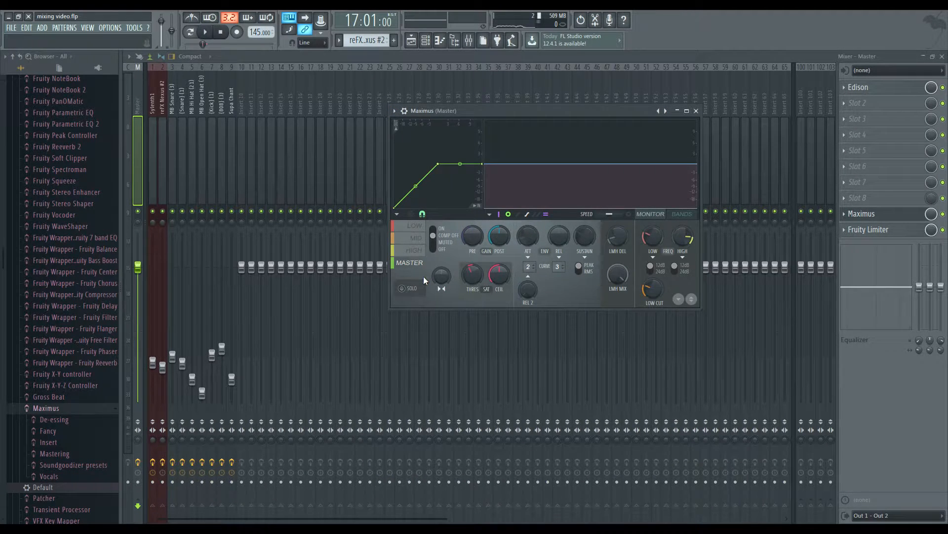
- Play the beat, raise the post gain of Maximus's master band to about 7.7 dB by ear, and stop playback
key(space)
drag(503, 240, 504, 203)
drag(503, 238, 502, 235)
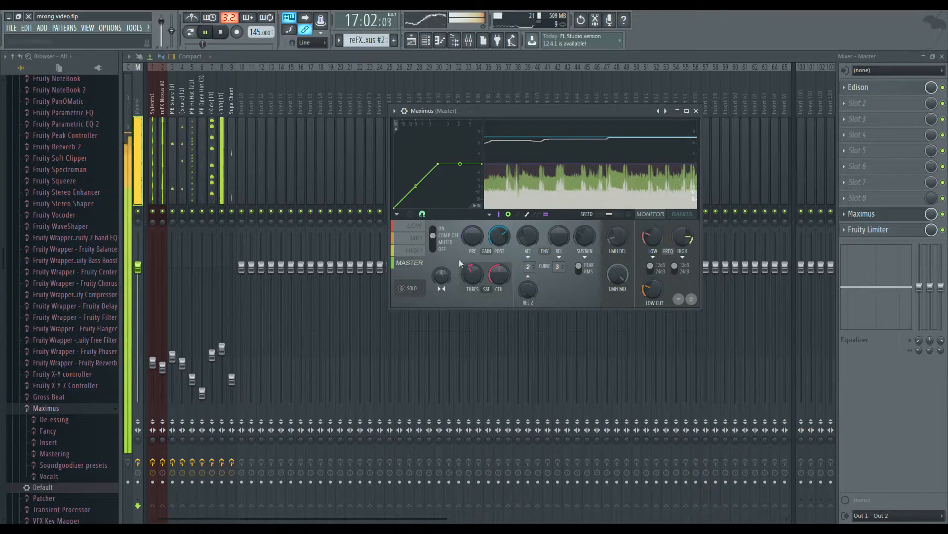
alt+click(504, 236)
drag(504, 237, 504, 219)
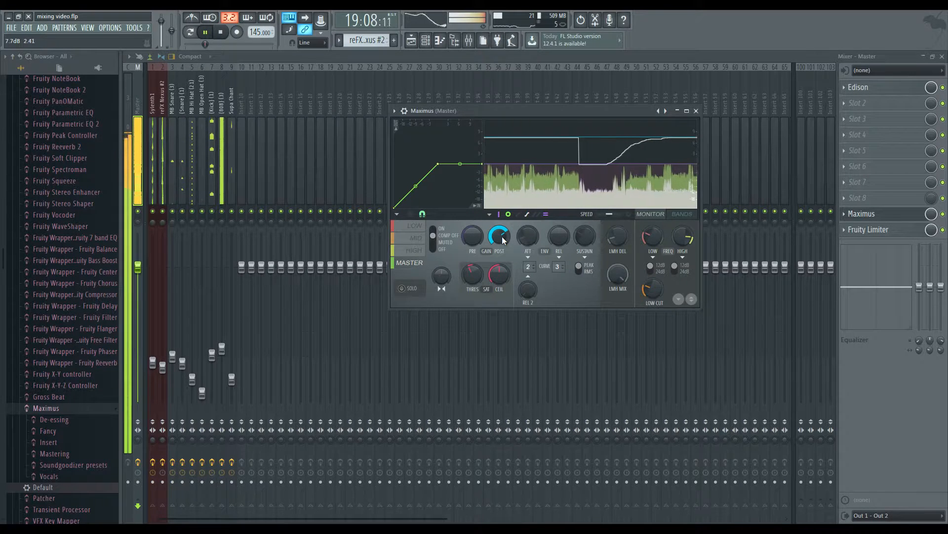
key(space)
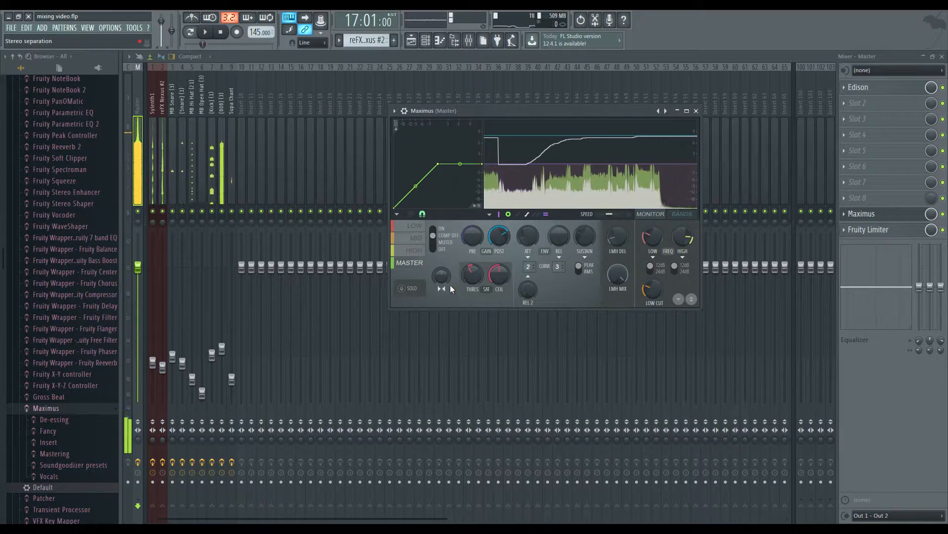
- Audition Maximus's high, mid and low bands in solo while the beat plays, checking the crossover frequencies
click(402, 288)
click(415, 250)
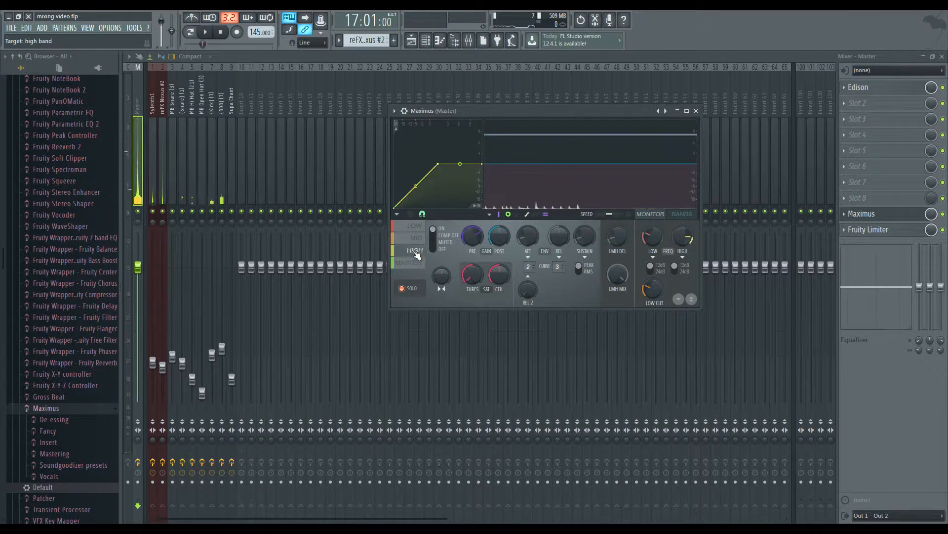
key(space)
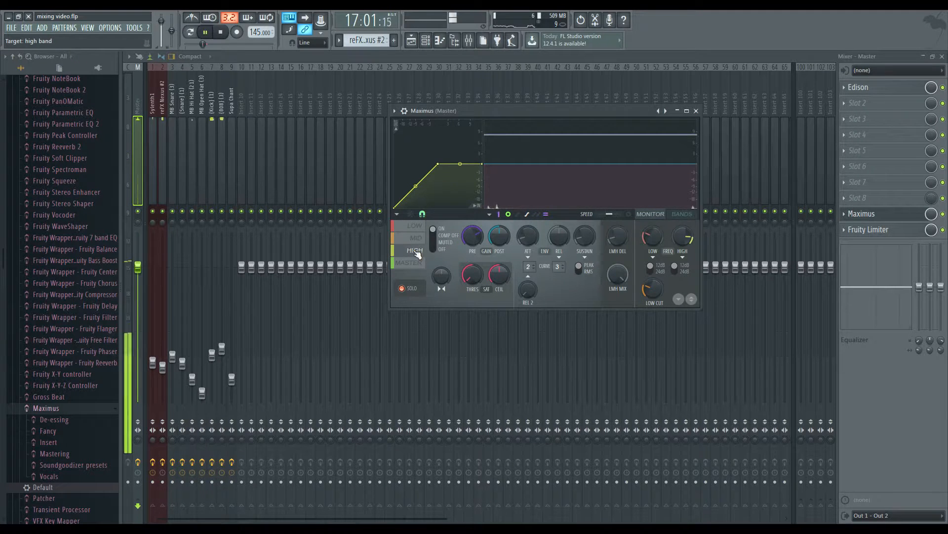
mouse_move(670, 239)
mouse_down()
mouse_move(670, 250)
mouse_move(683, 234)
mouse_move(651, 244)
mouse_move(683, 245)
mouse_move(652, 239)
mouse_move(652, 230)
mouse_move(683, 228)
mouse_move(652, 235)
mouse_move(683, 238)
mouse_move(652, 238)
mouse_up()
click(413, 239)
click(414, 227)
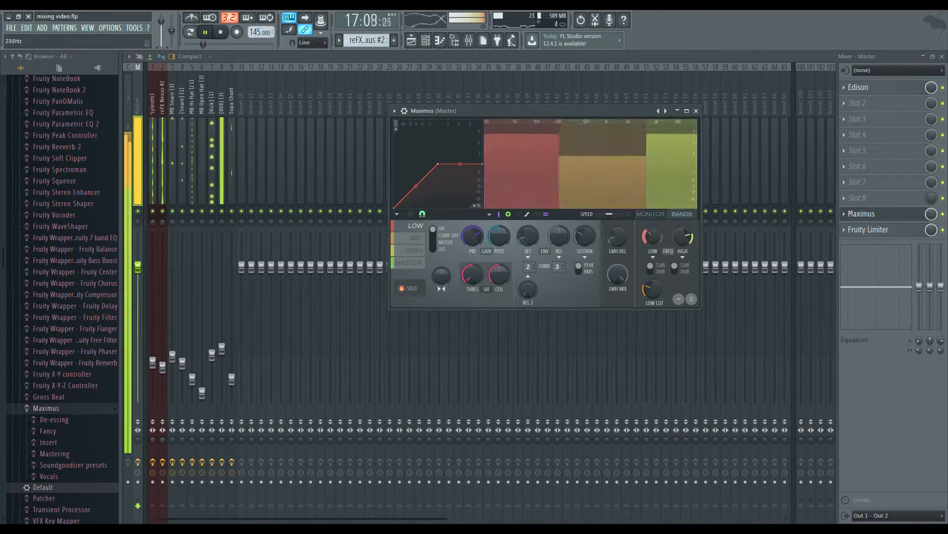
- Fine-tune the post gain of Maximus's master band while the beat plays, stop playback and close Maximus
click(410, 262)
drag(499, 243, 500, 239)
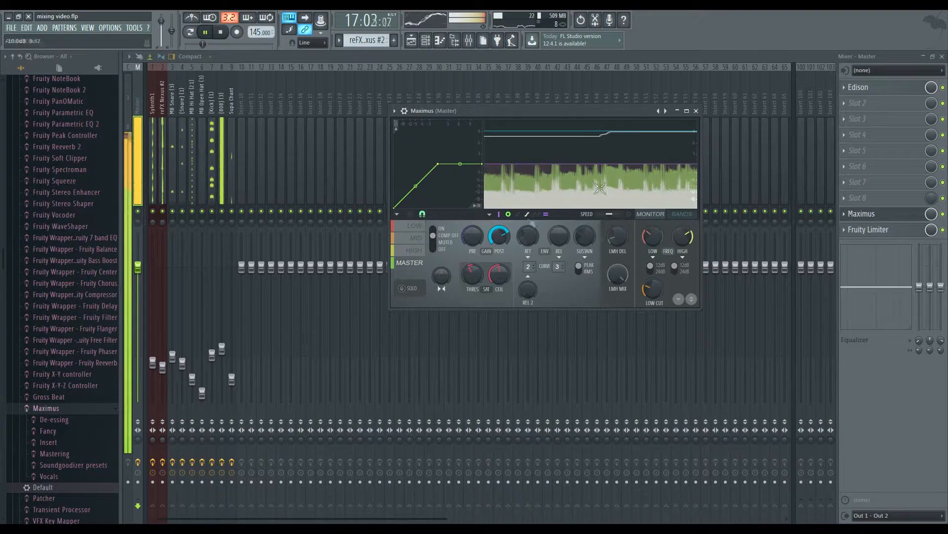
key(space)
click(696, 111)
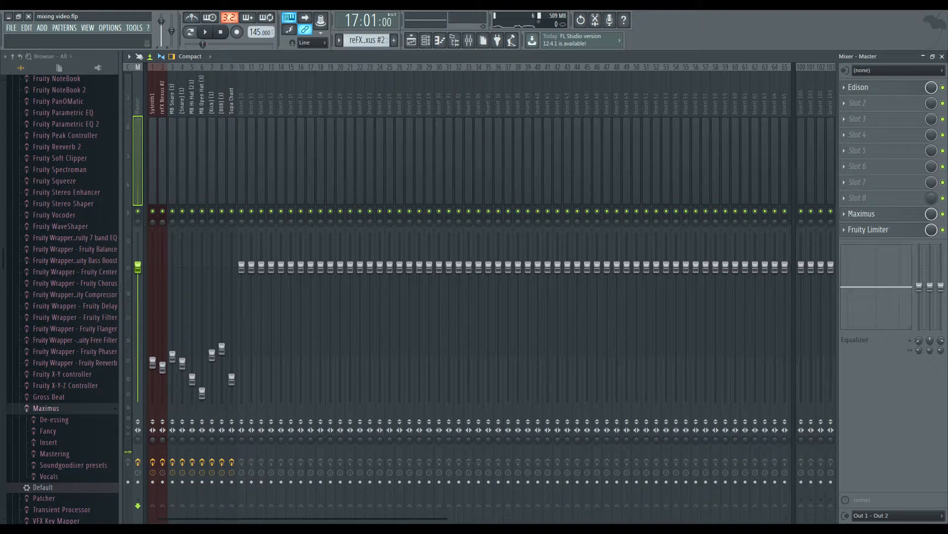
- Reopen Maximus to review its high and master bands, and briefly play the beat to check the Master level
click(895, 218)
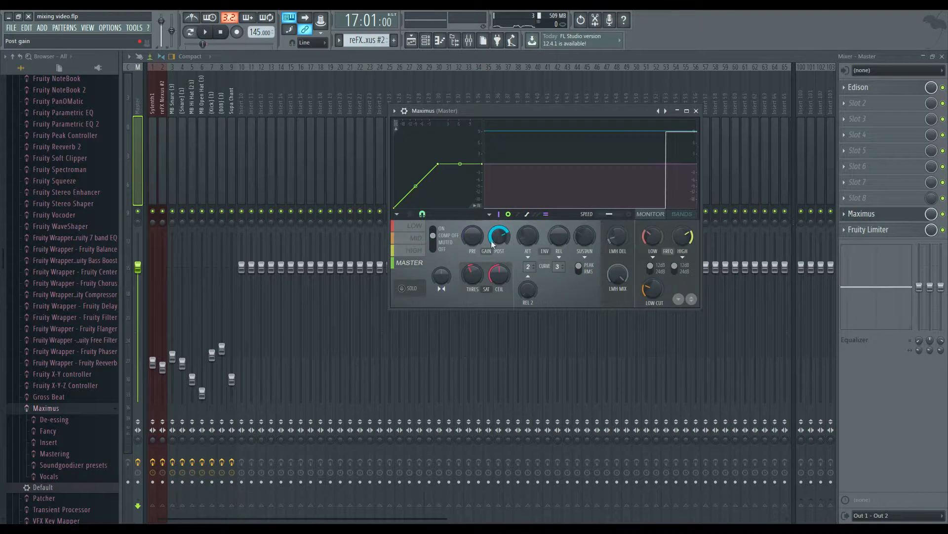
click(415, 251)
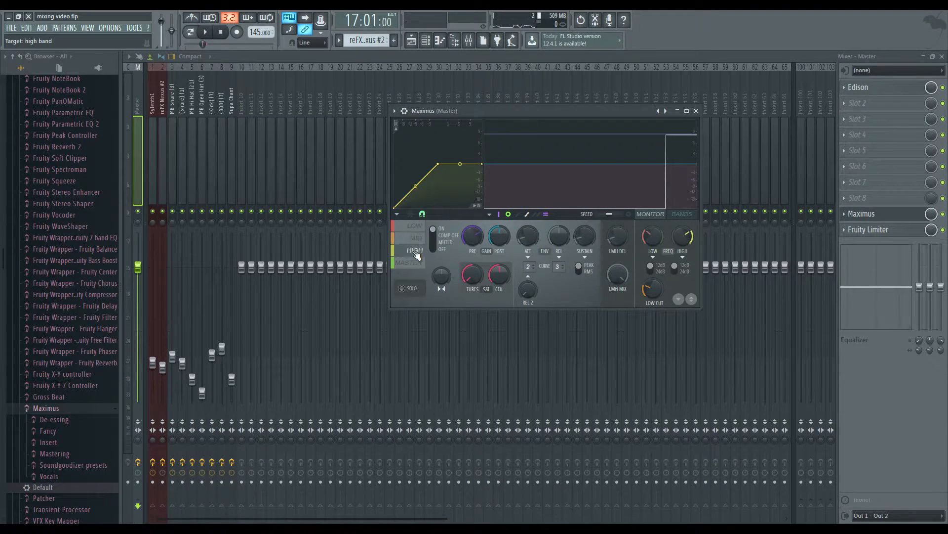
click(408, 263)
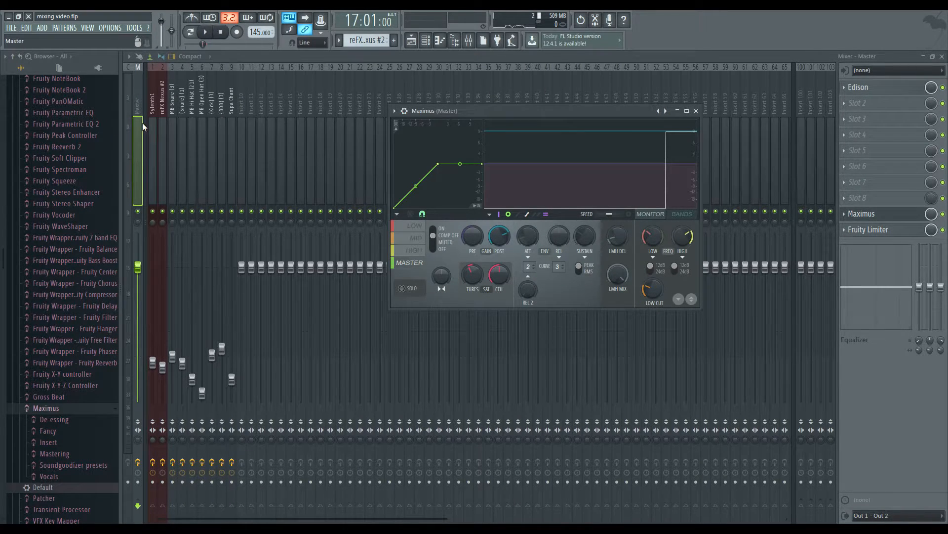
key(space)
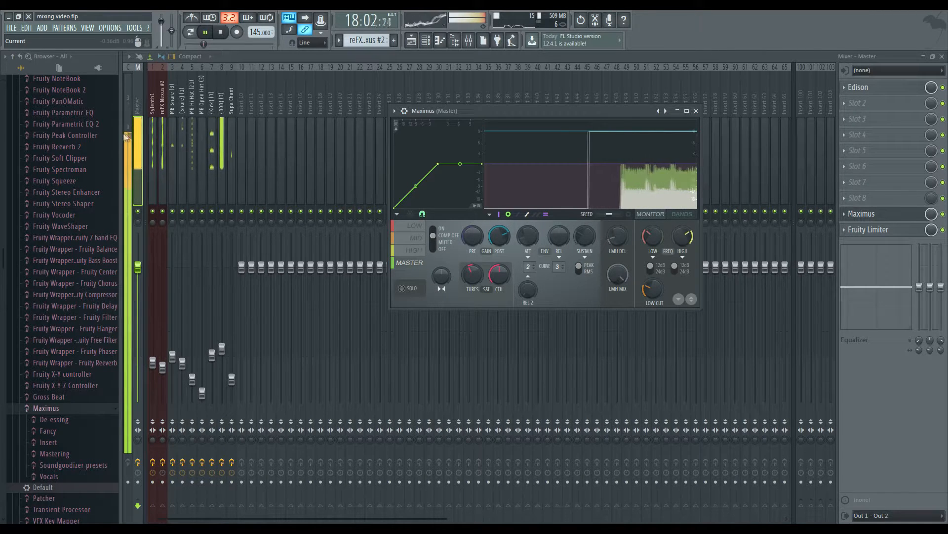
key(space)
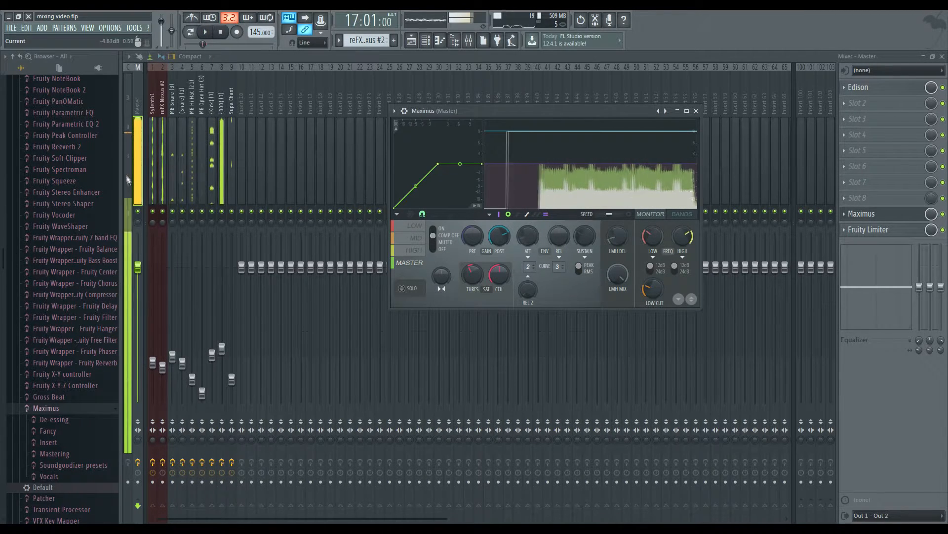